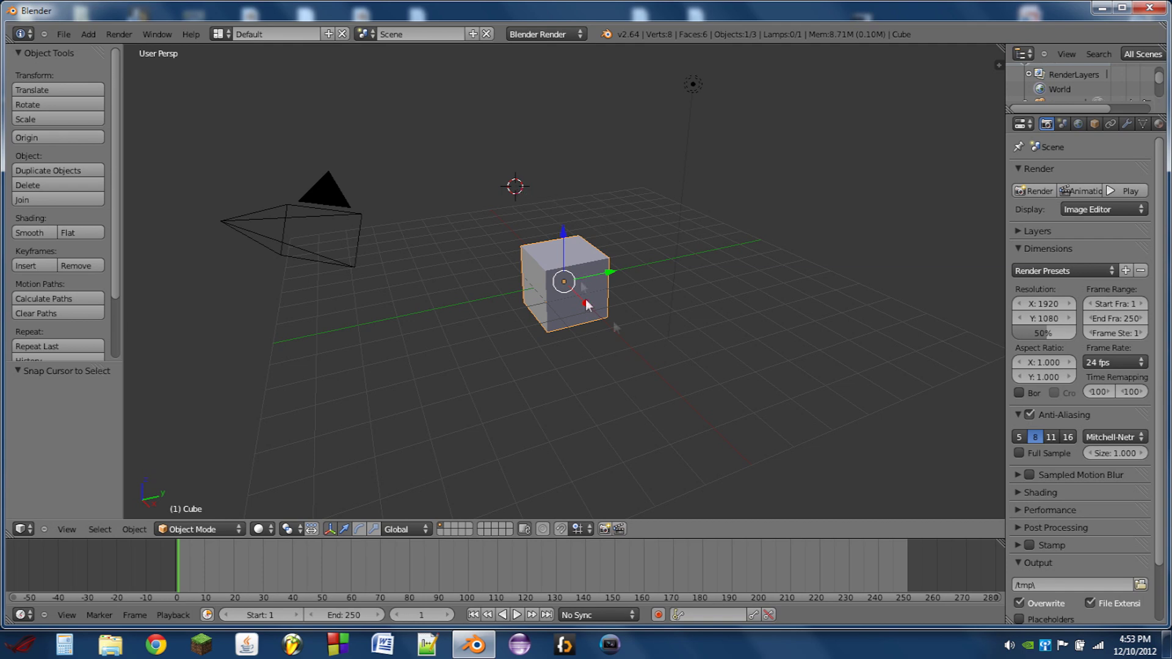
- Zoom in on the default cube and orbit the view to a new angle
scroll(536, 273, "up", 3)
middle_click_drag(558, 262, 598, 278)
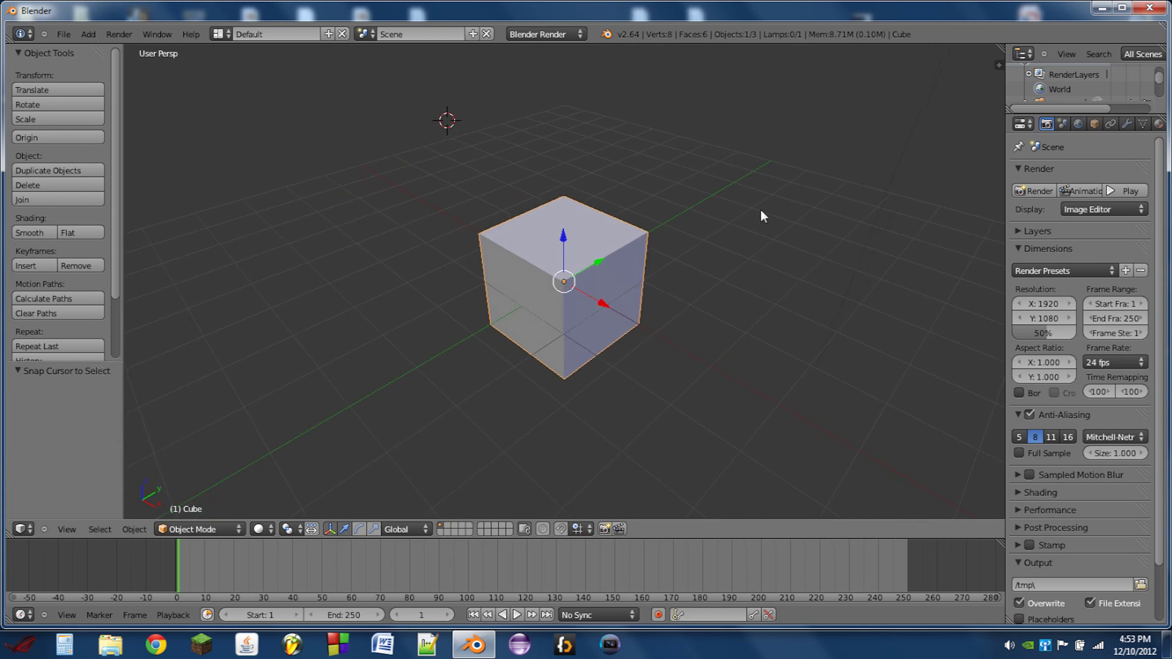
- Switch the render engine to Blender Game and enlarge the timeline area
left_click(555, 33)
left_click(558, 65)
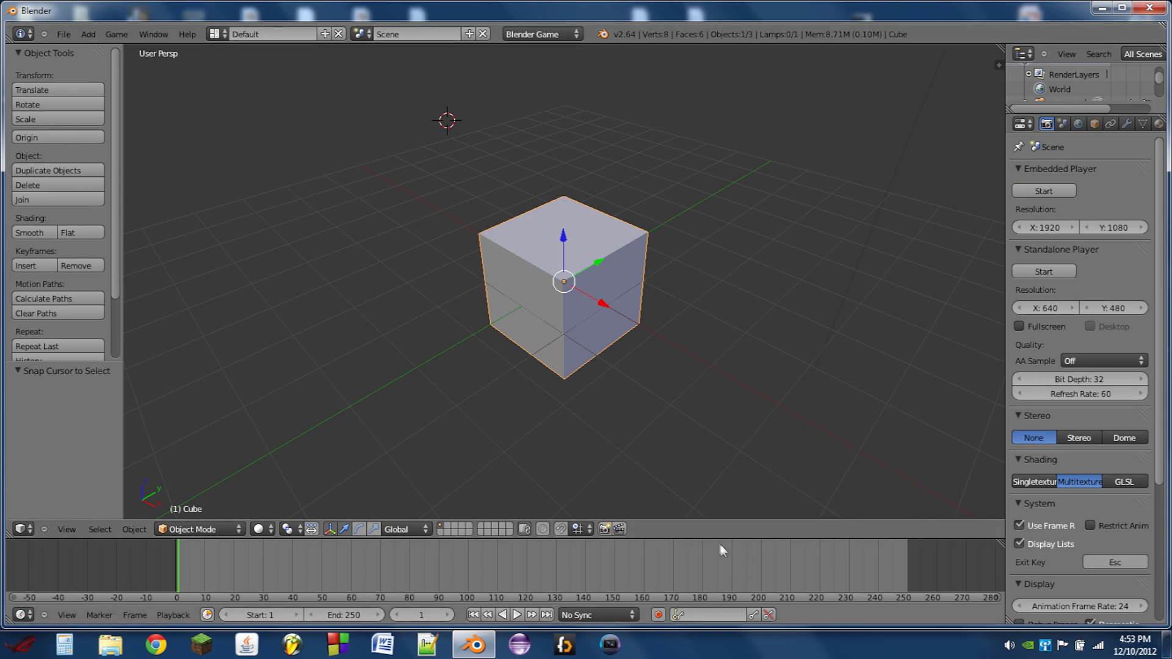
left_click_drag(721, 541, 719, 503)
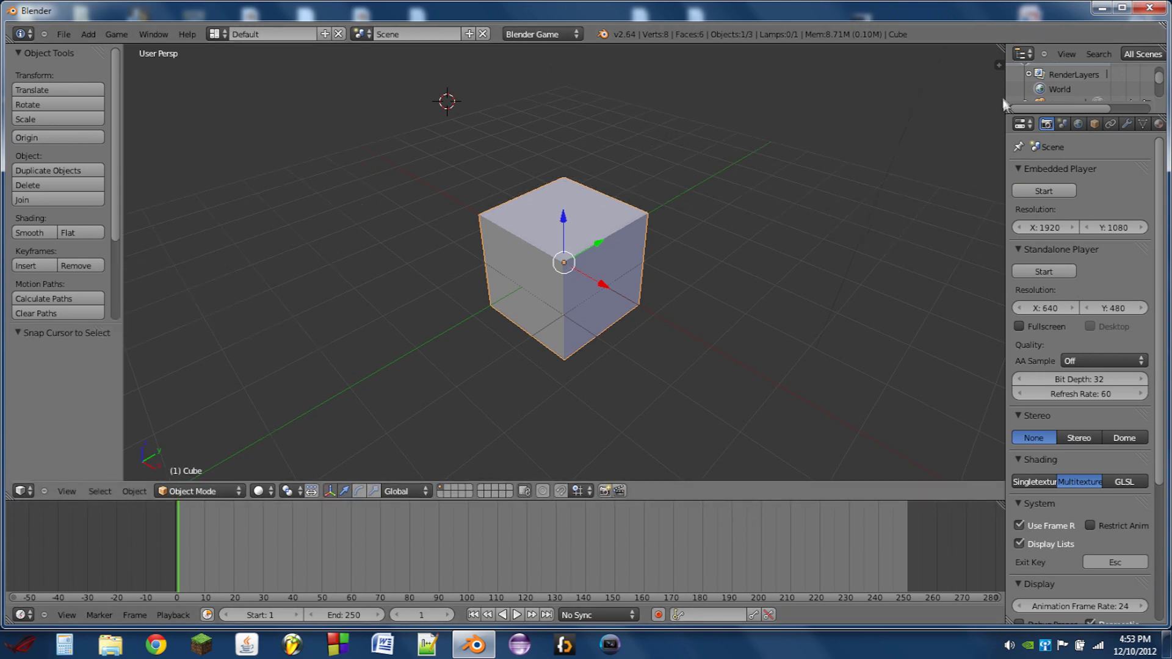
- Split the 3D view in two and turn the right half into a UV/Image Editor
left_click_drag(1004, 53, 641, 391)
left_click(656, 491)
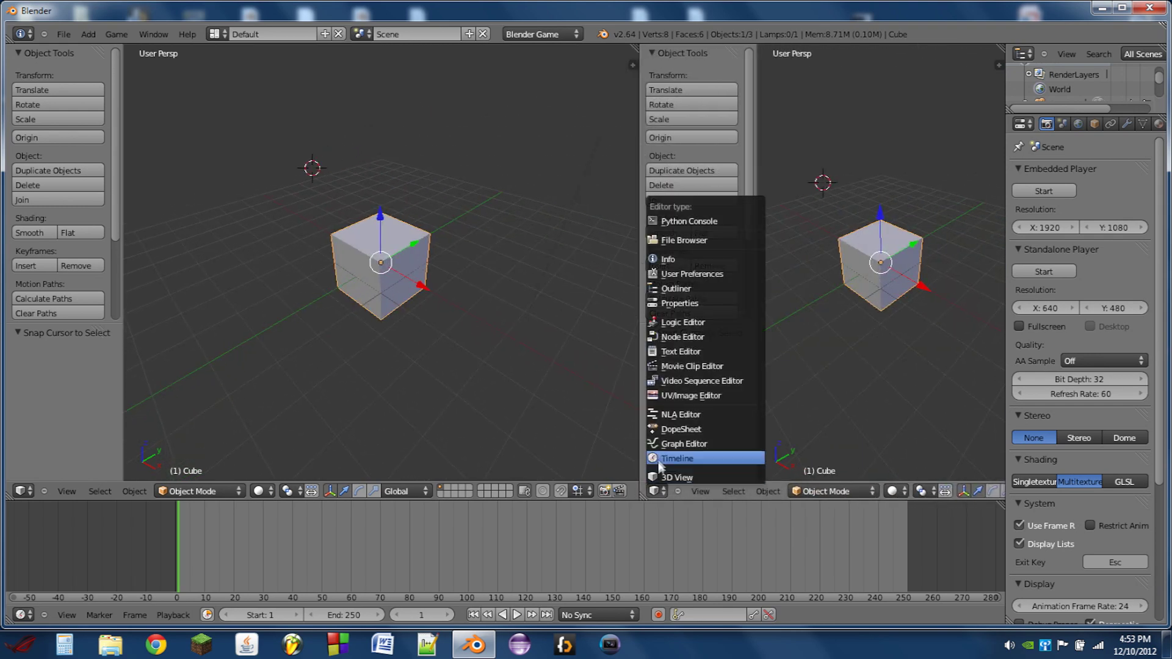
left_click(673, 396)
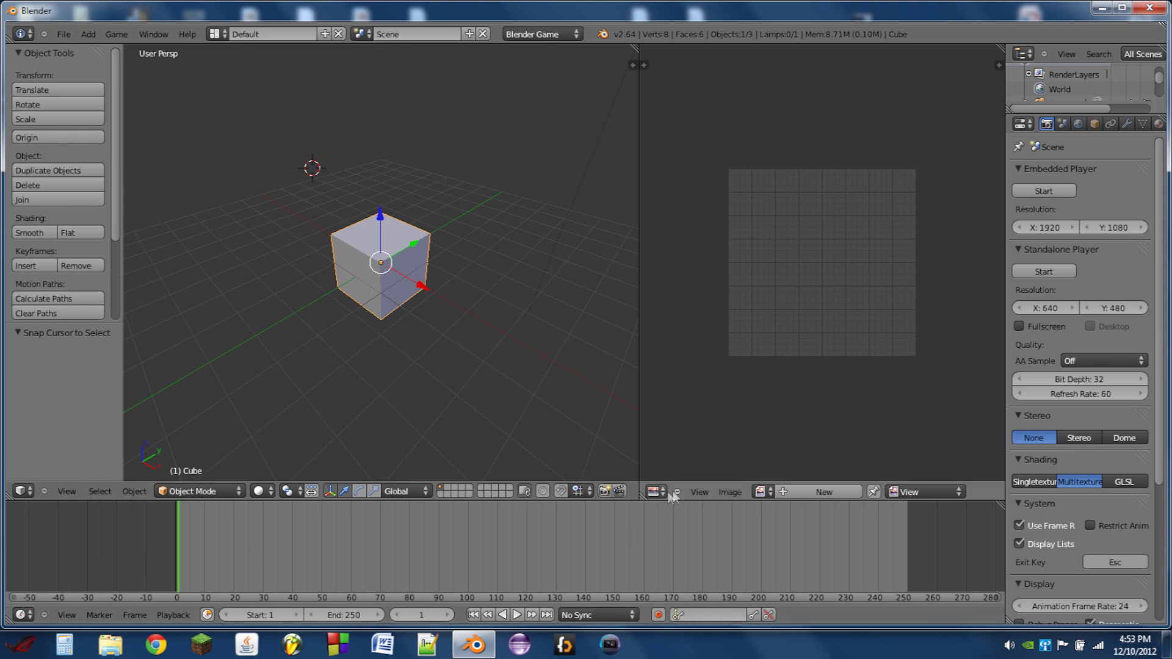
left_click(727, 492)
- Open BarkDecidious0194_7_normal.jpg from Desktop\Blender\Textures in the image editor
left_click(739, 463)
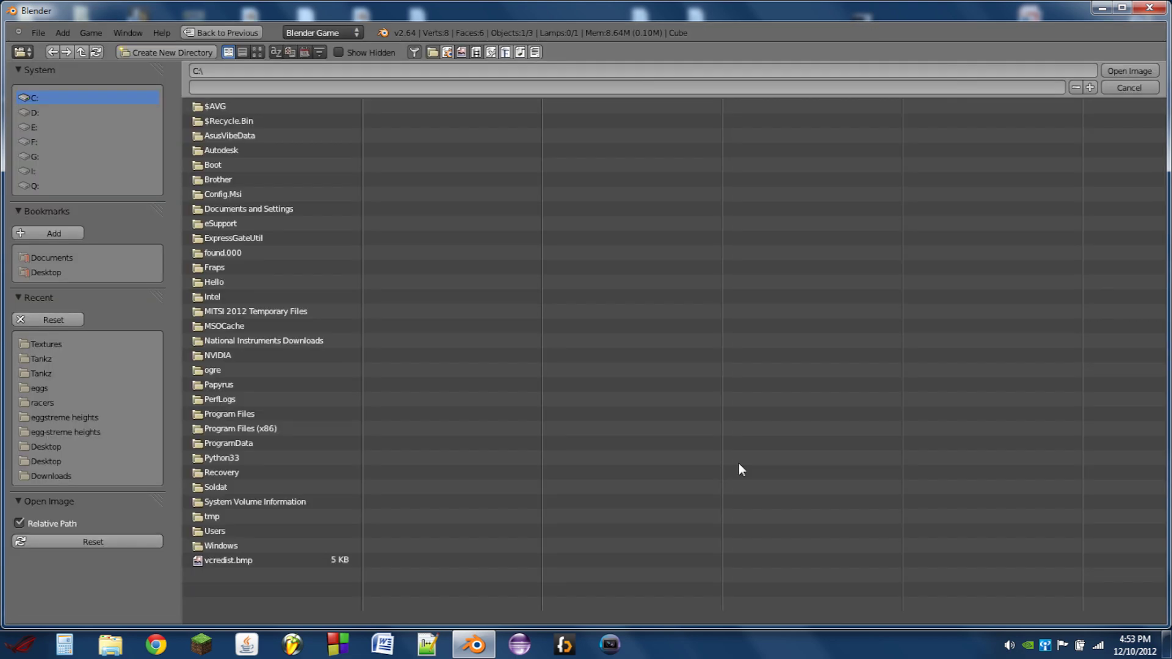
left_click(53, 272)
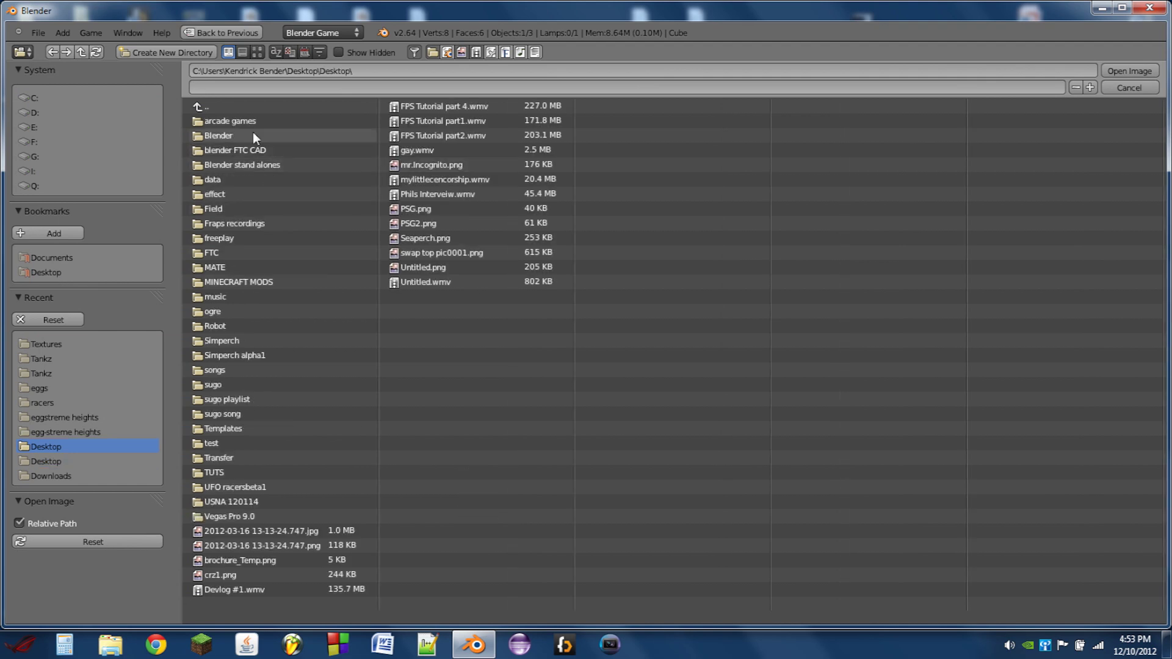
left_click(253, 134)
left_click(265, 221)
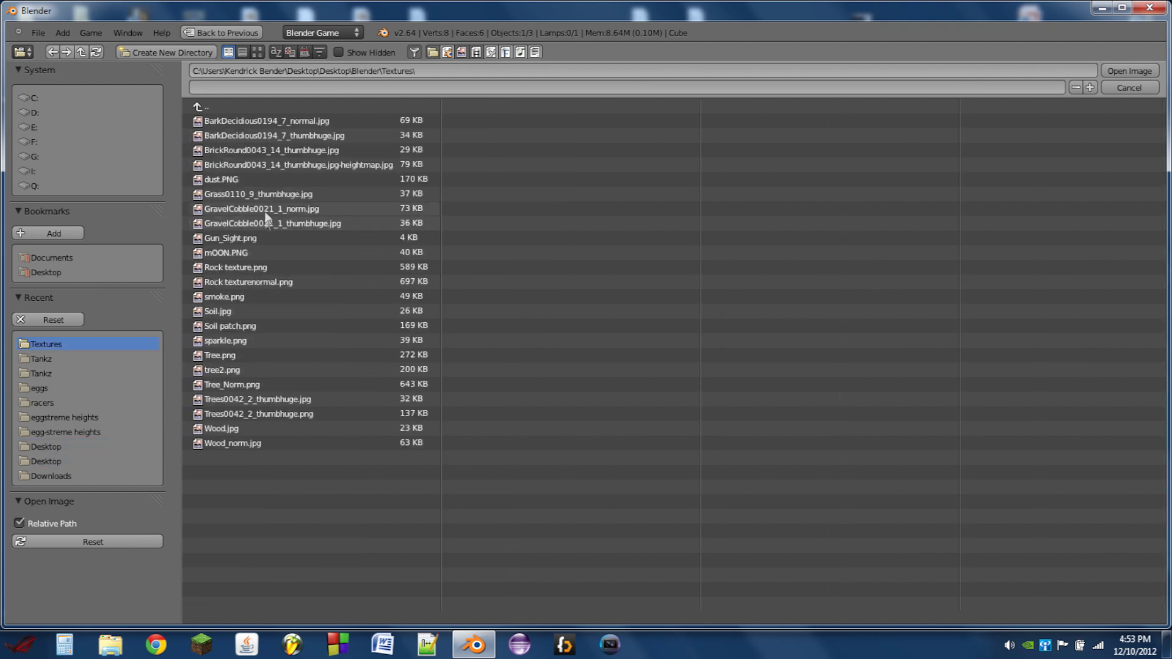
double_click(289, 121)
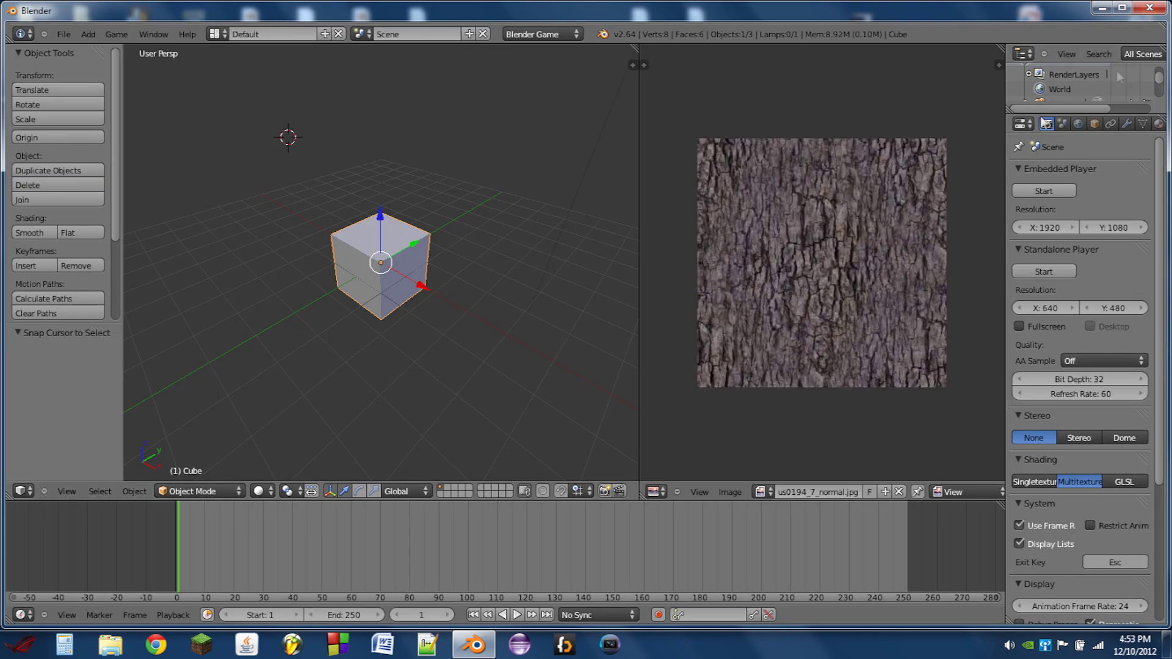
- Open GravelCobble0021_1_thumbhuge.jpg from the same folder in the image editor
left_click(730, 492)
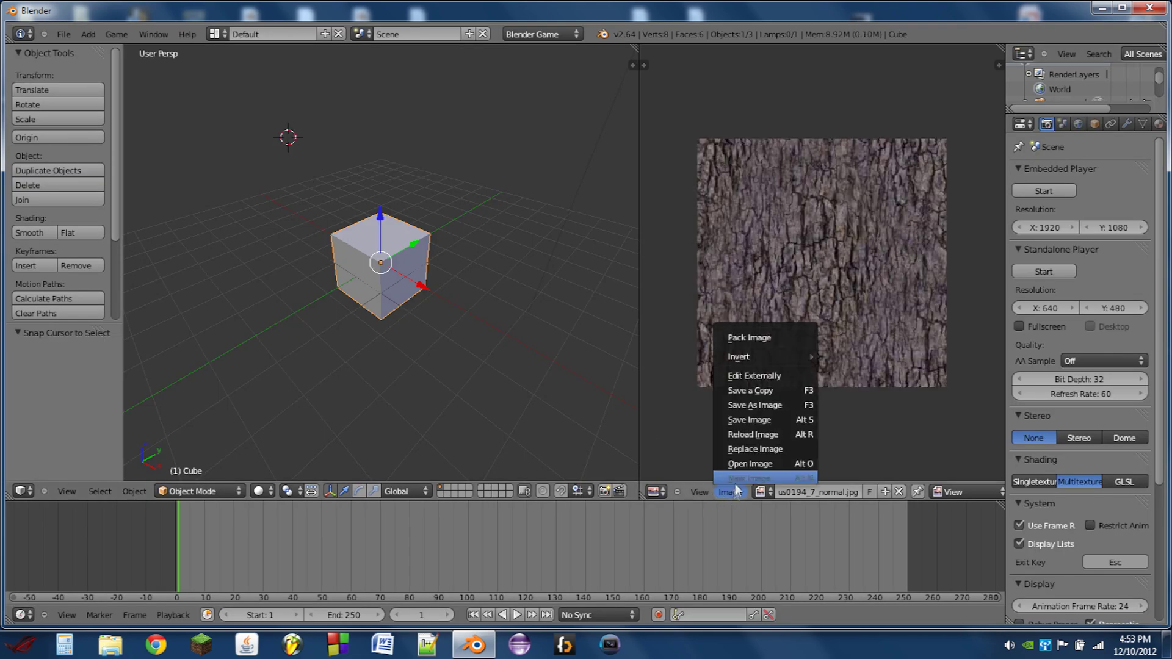
left_click(742, 468)
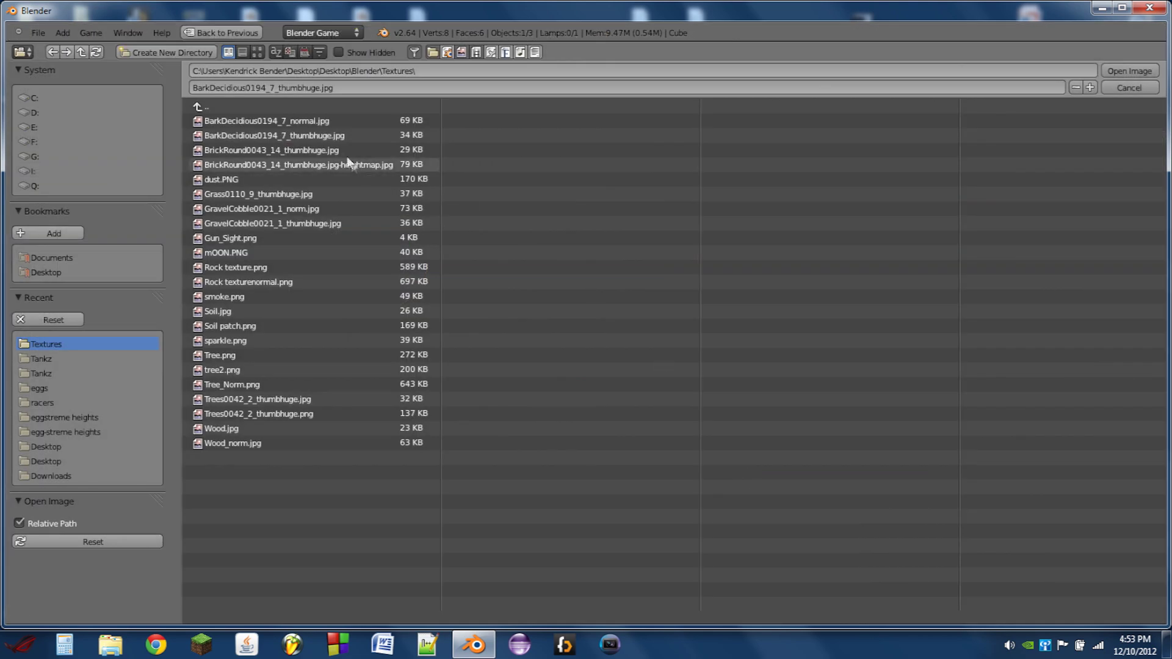
left_click(332, 209)
left_click(335, 224)
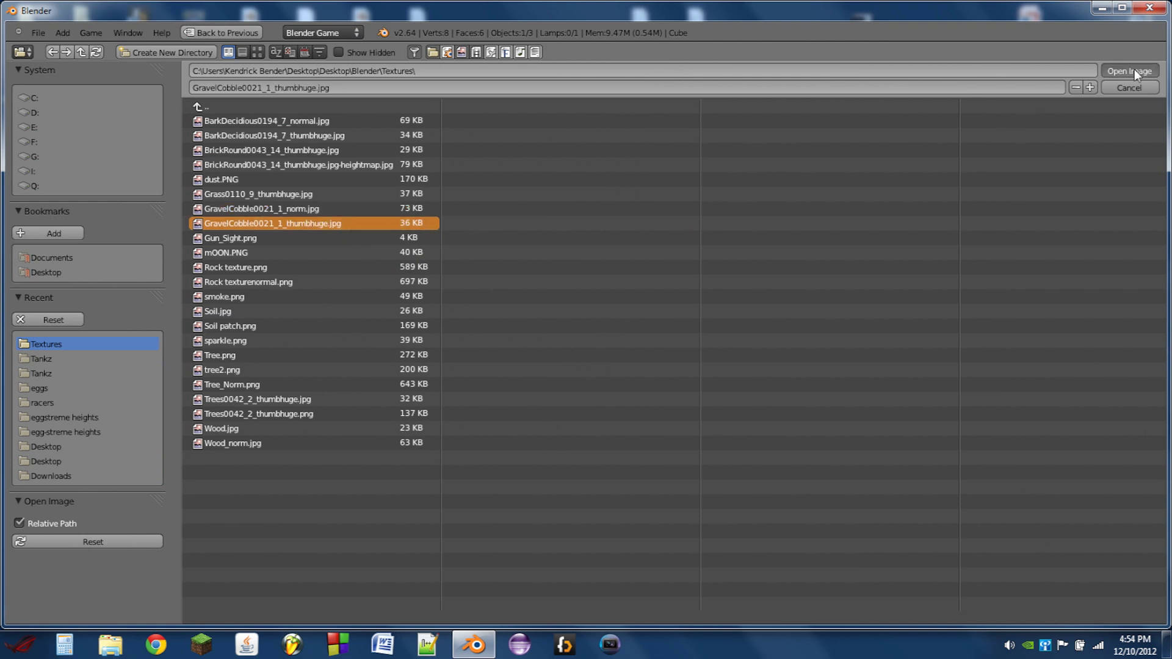
left_click(1130, 70)
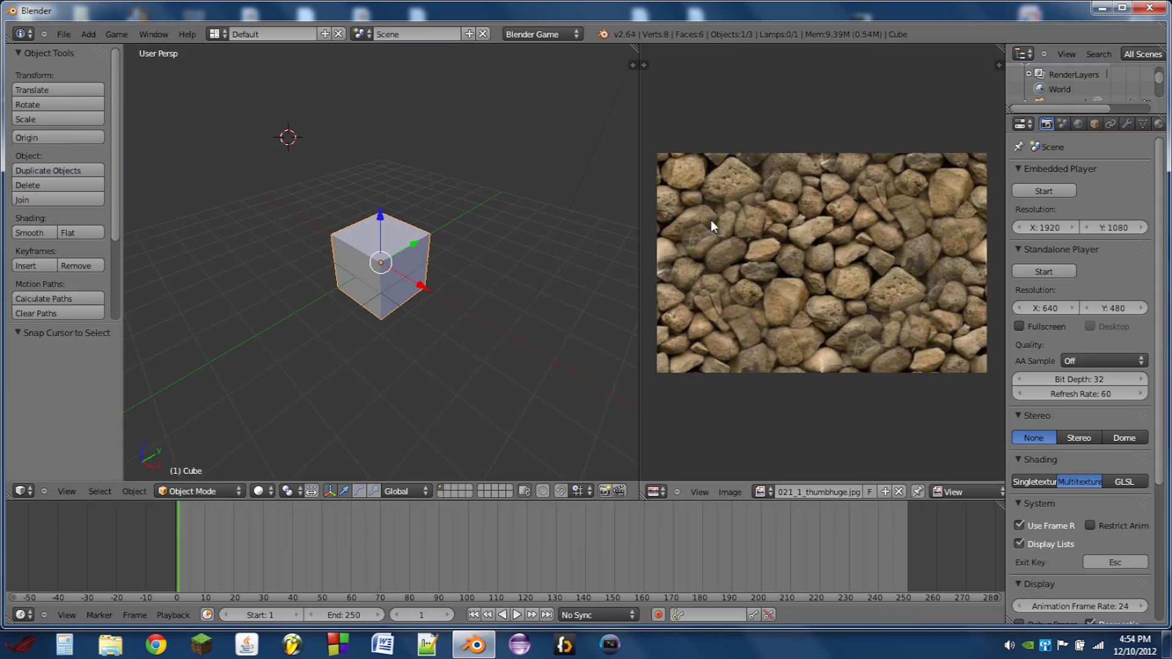
scroll(338, 293, "up", 2)
scroll(417, 312, "down", 1)
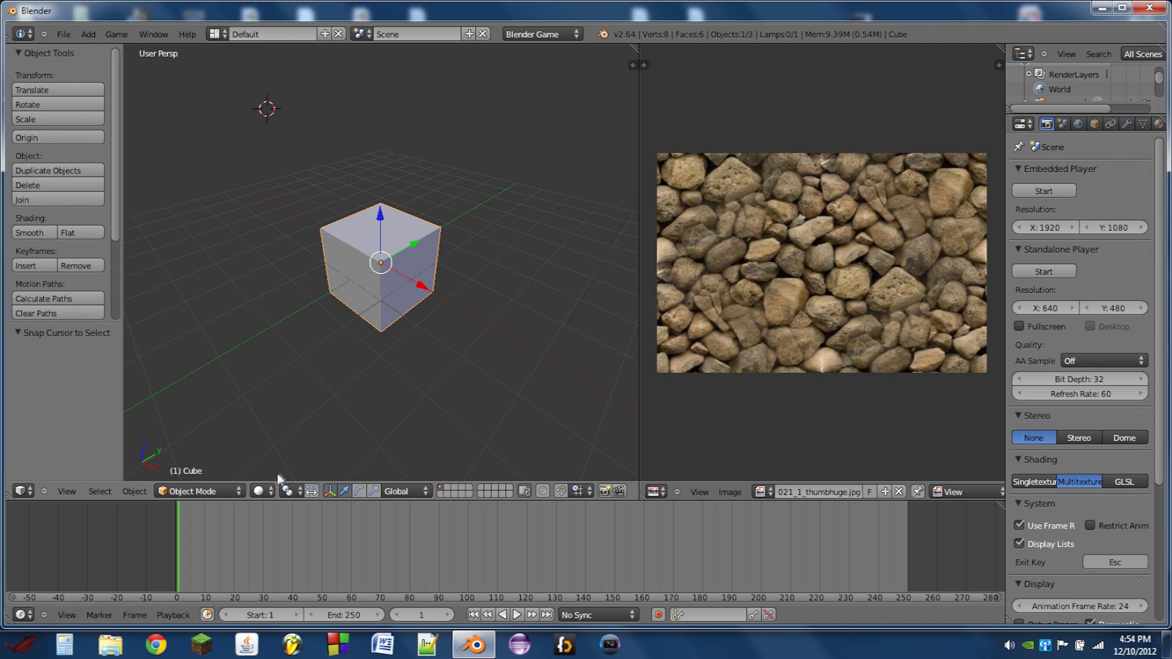
- Switch viewport shading to Texture, widen the Properties editor, and show the Material settings
left_click(262, 491)
left_click(270, 426)
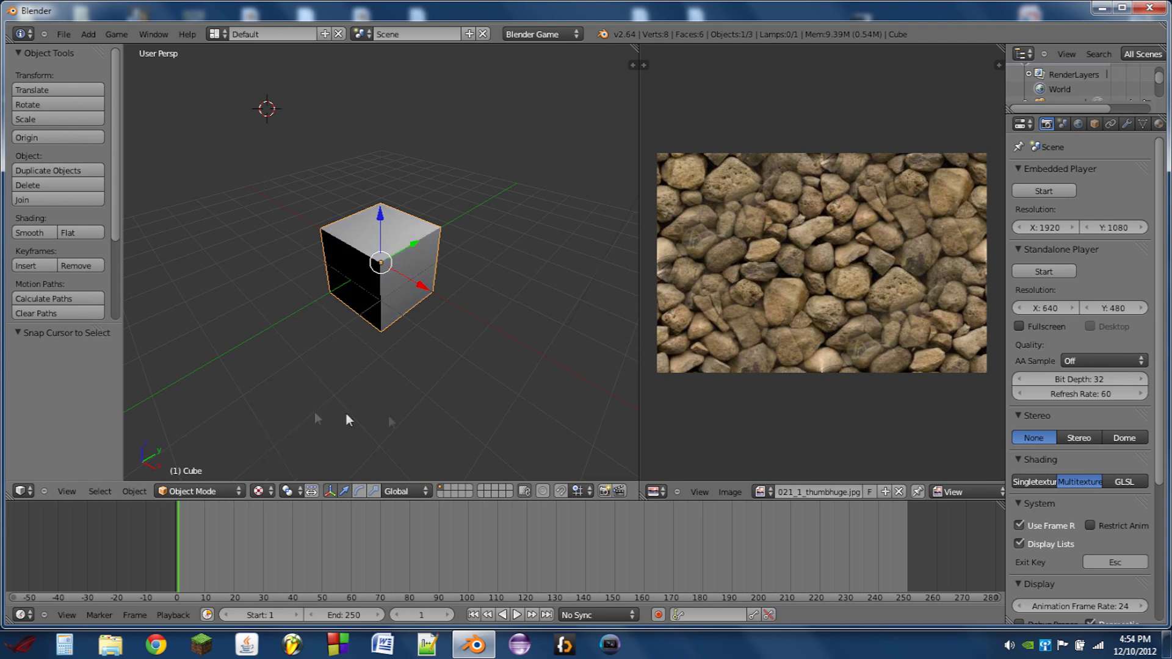
middle_click_drag(346, 413, 410, 292)
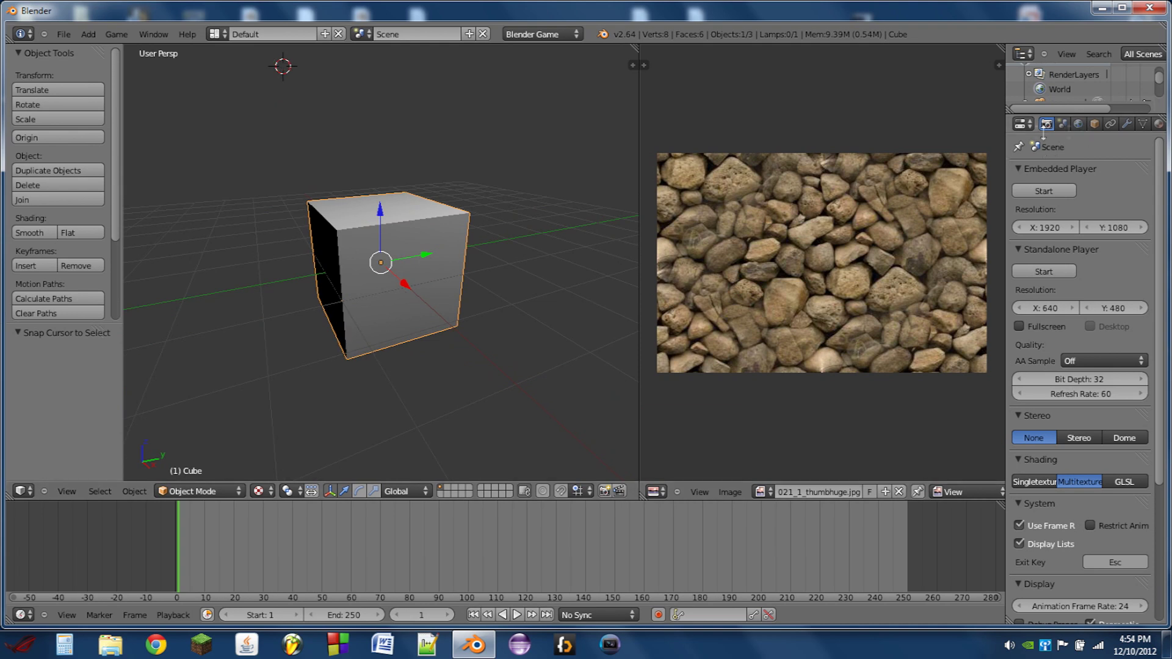
left_click_drag(1004, 130, 817, 133)
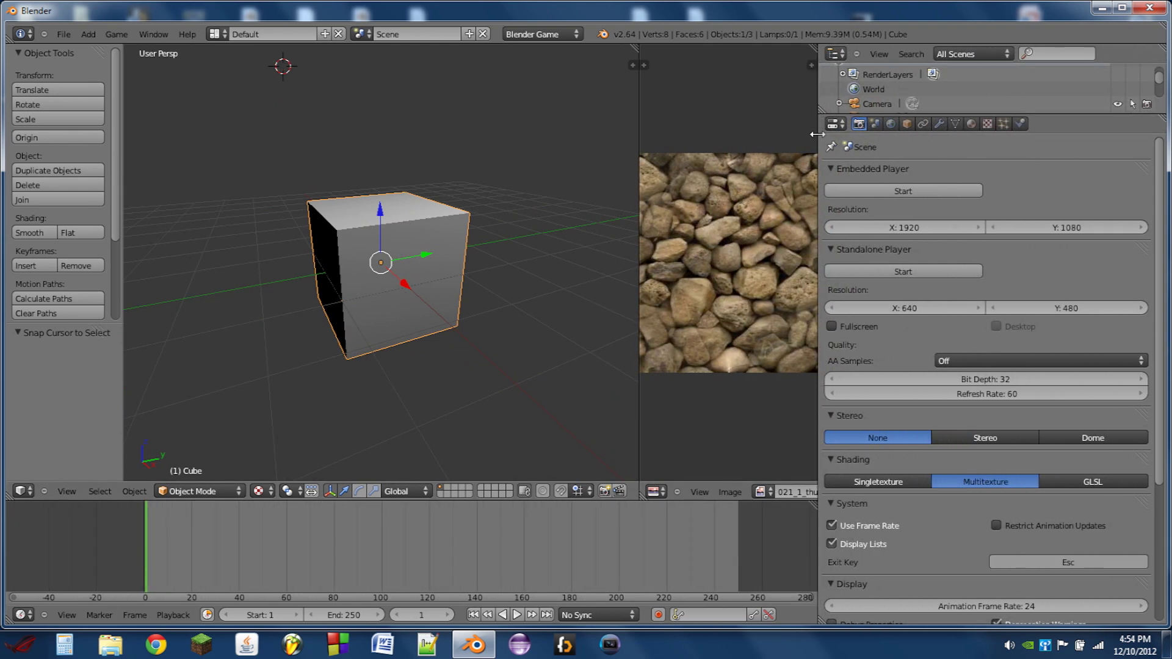
left_click(972, 124)
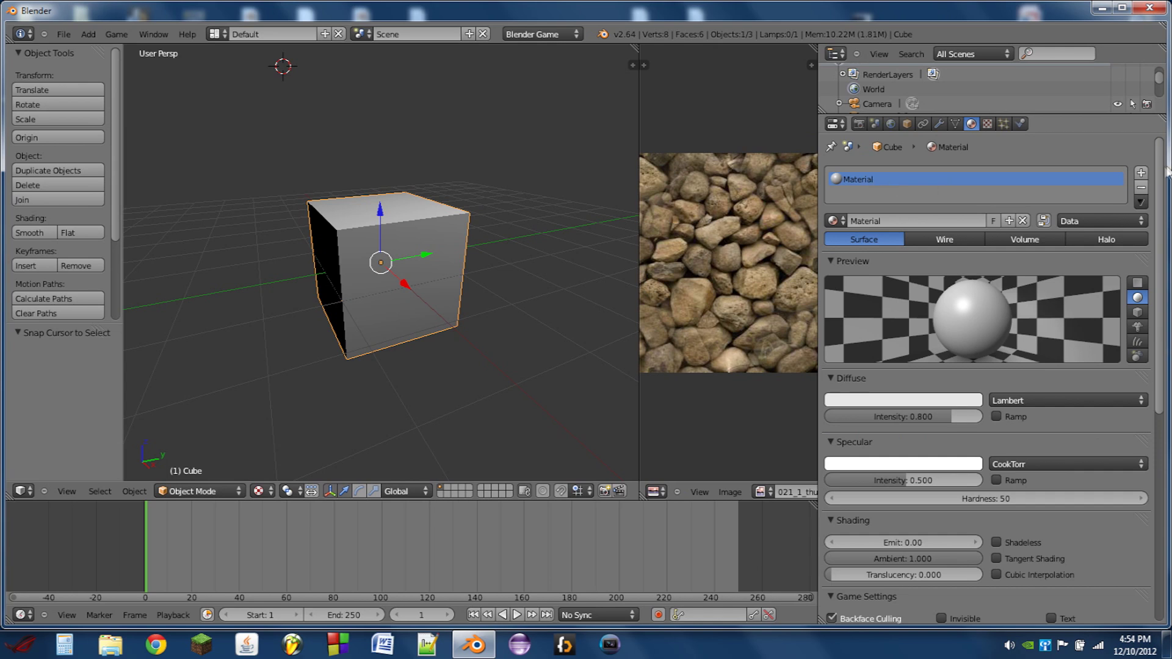
- Add a new material with an Image or Movie texture using BarkDecidious0194_7_normal.jpg
left_click(1141, 174)
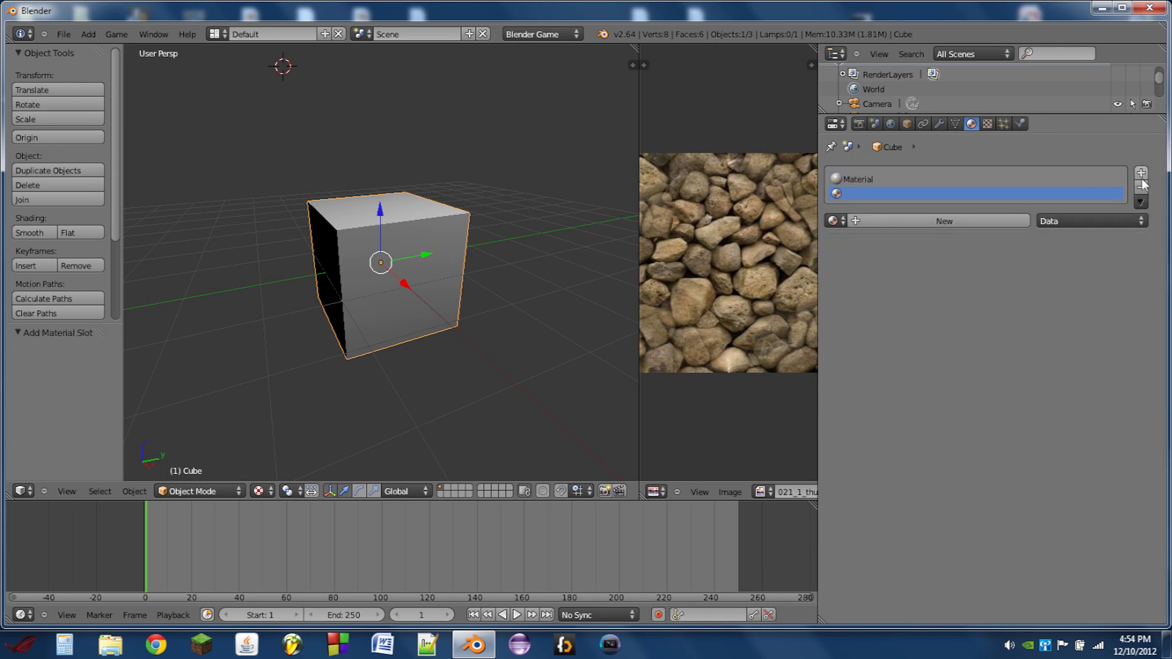
left_click(978, 220)
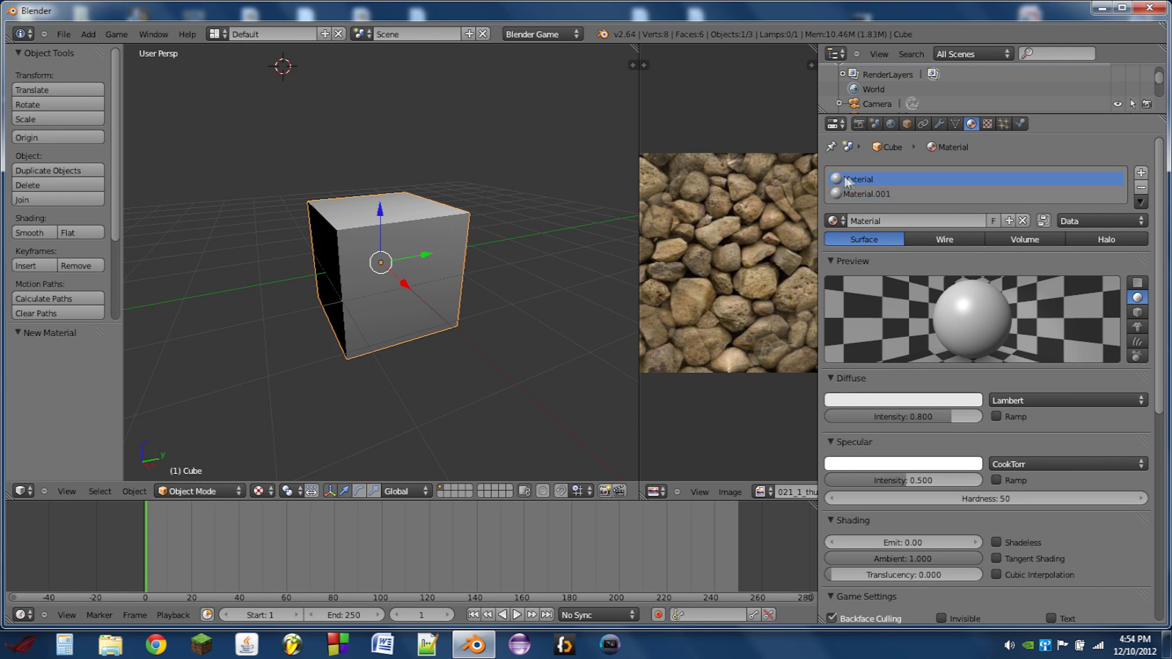
left_click(988, 125)
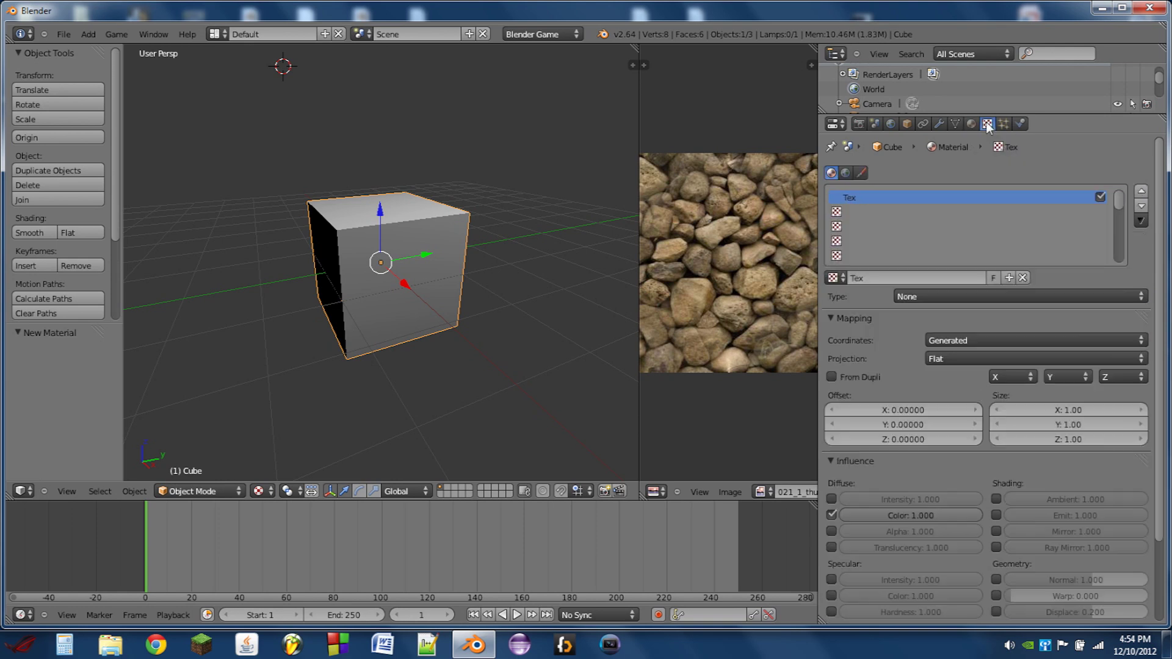
left_click(939, 295)
left_click(941, 392)
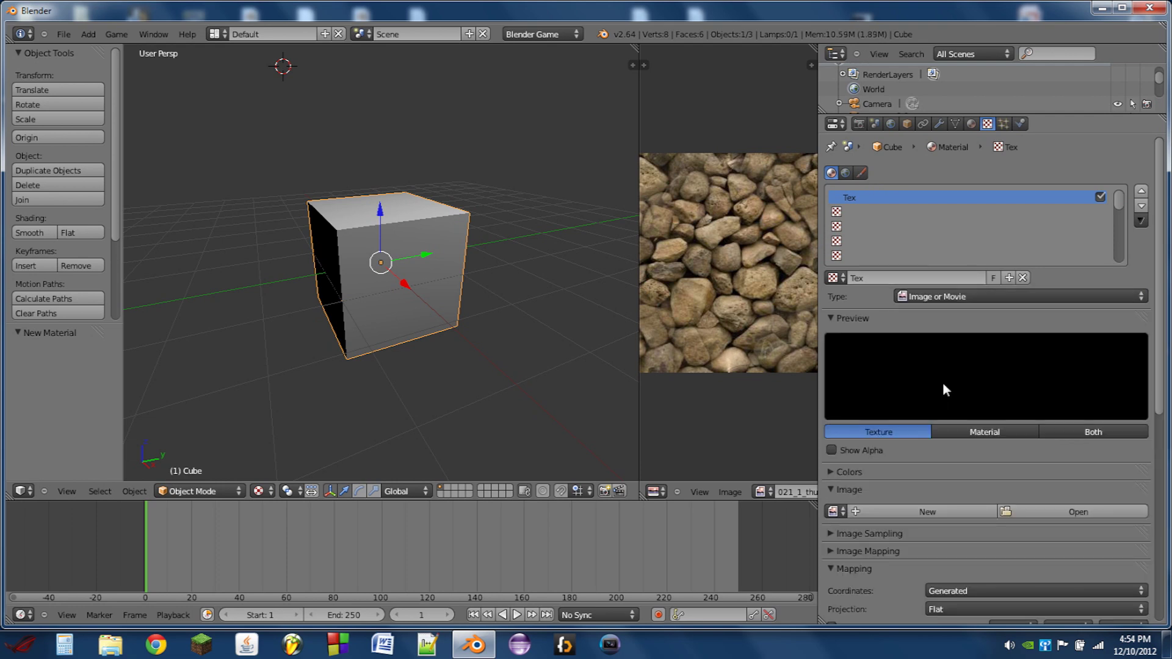
left_click(834, 512)
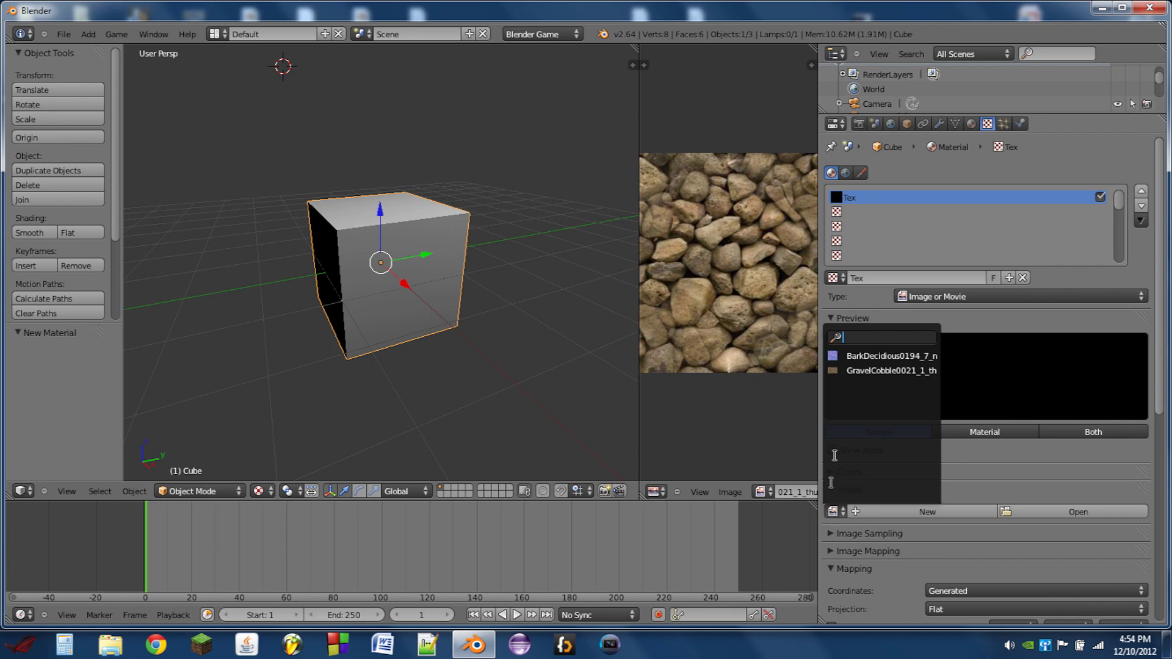
left_click(859, 358)
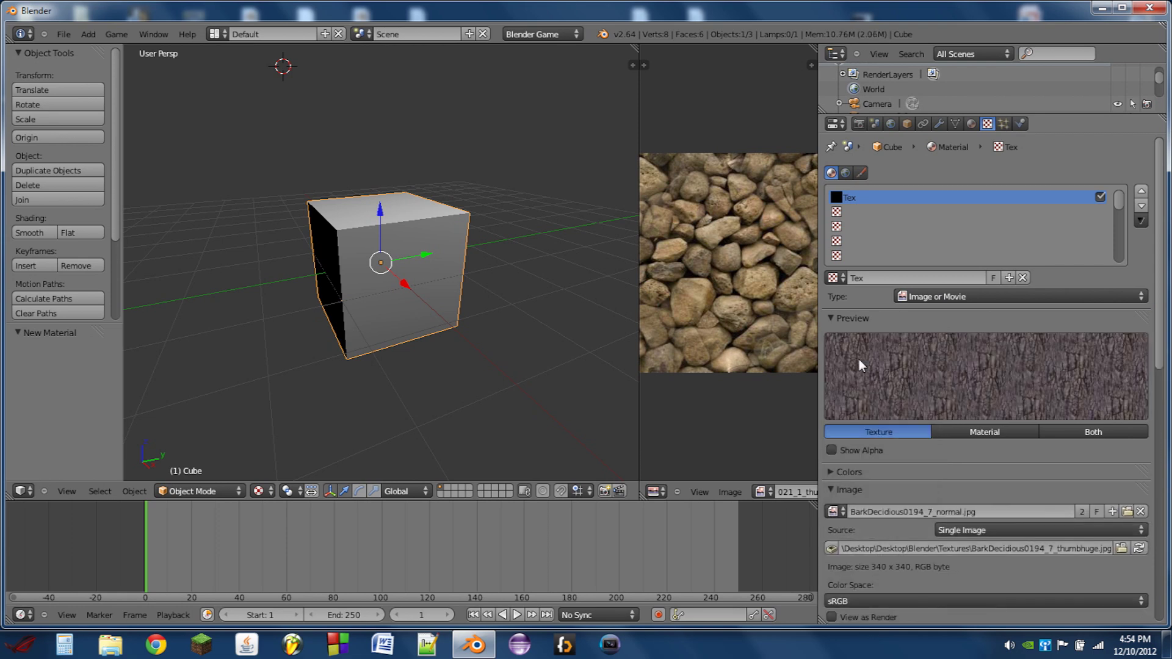
- Give Material.001 a new Image or Movie texture using GravelCobble0021_1_thumbhuge.jpg
left_click(971, 124)
left_click(882, 193)
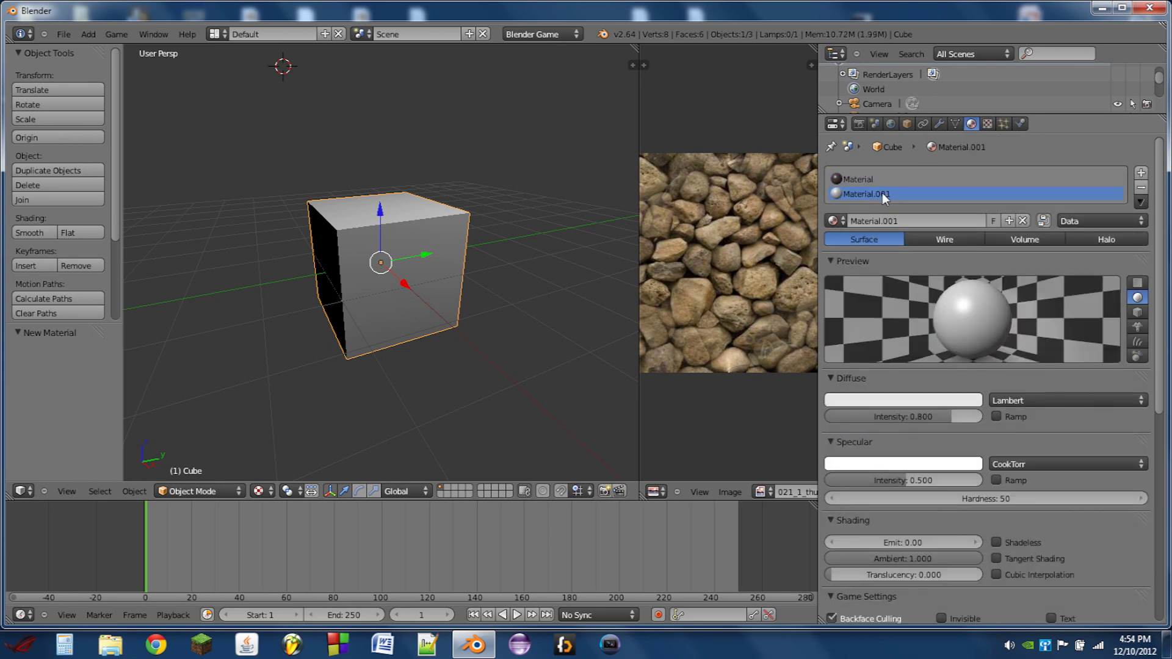
left_click(988, 124)
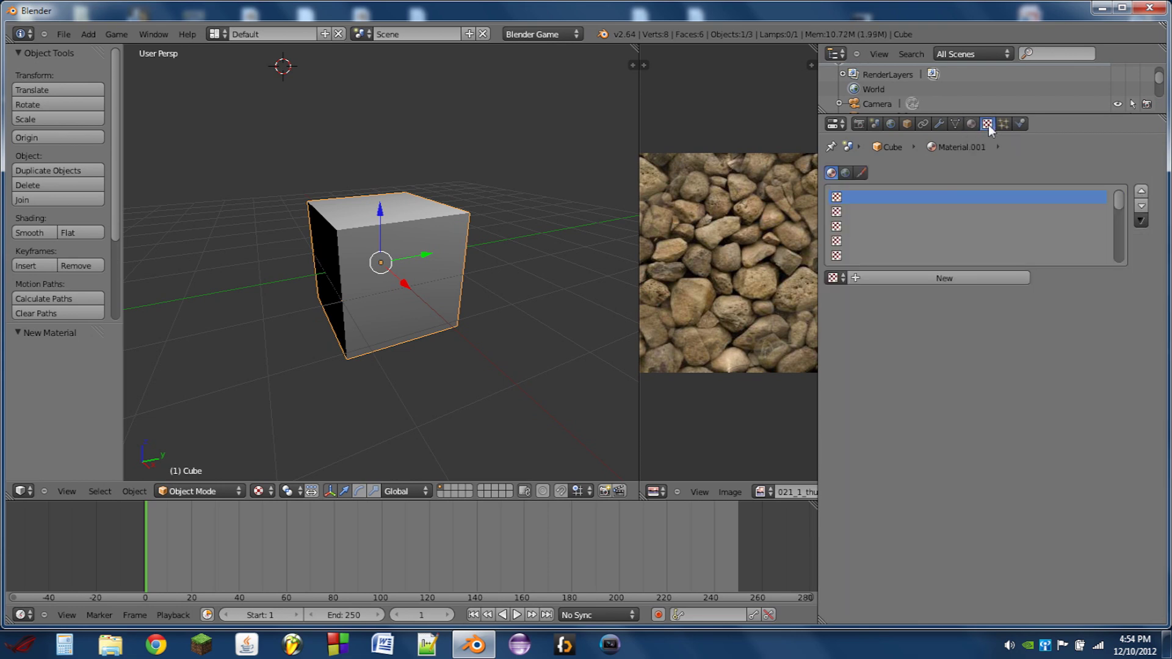
left_click(956, 277)
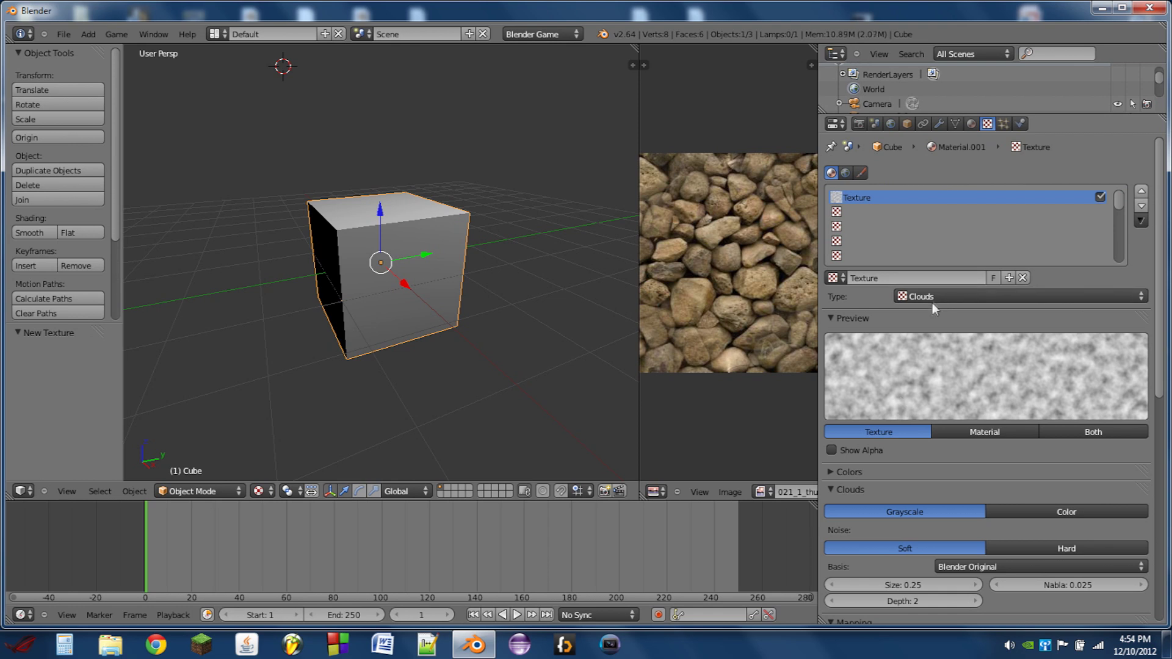
left_click(931, 303)
left_click(951, 387)
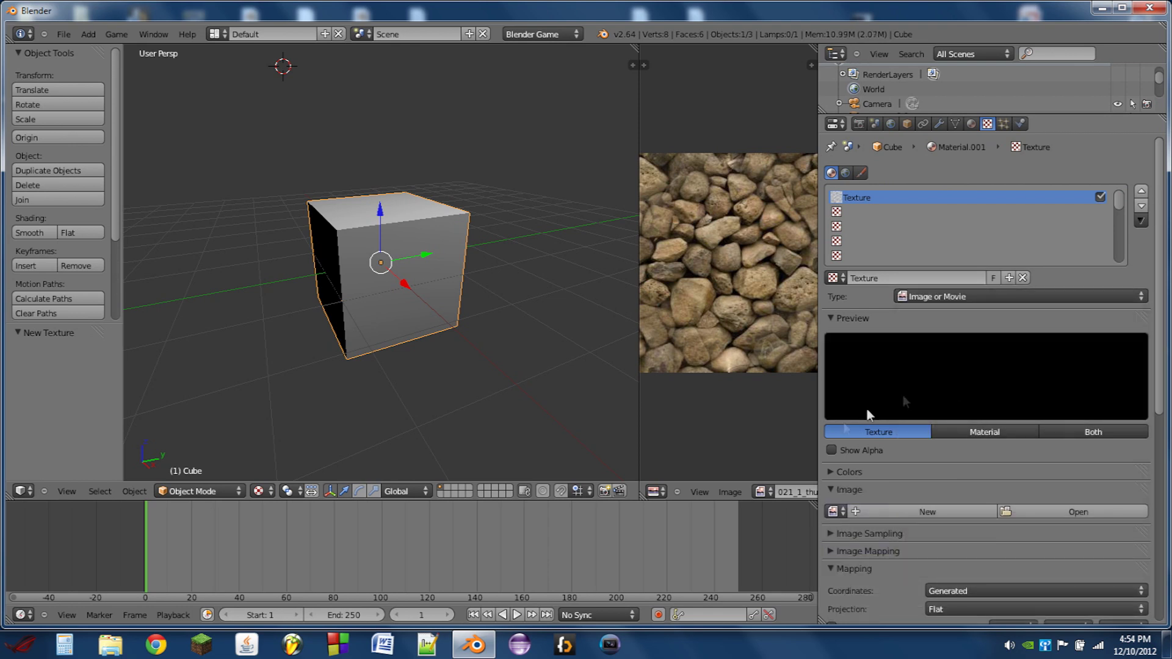
left_click(835, 512)
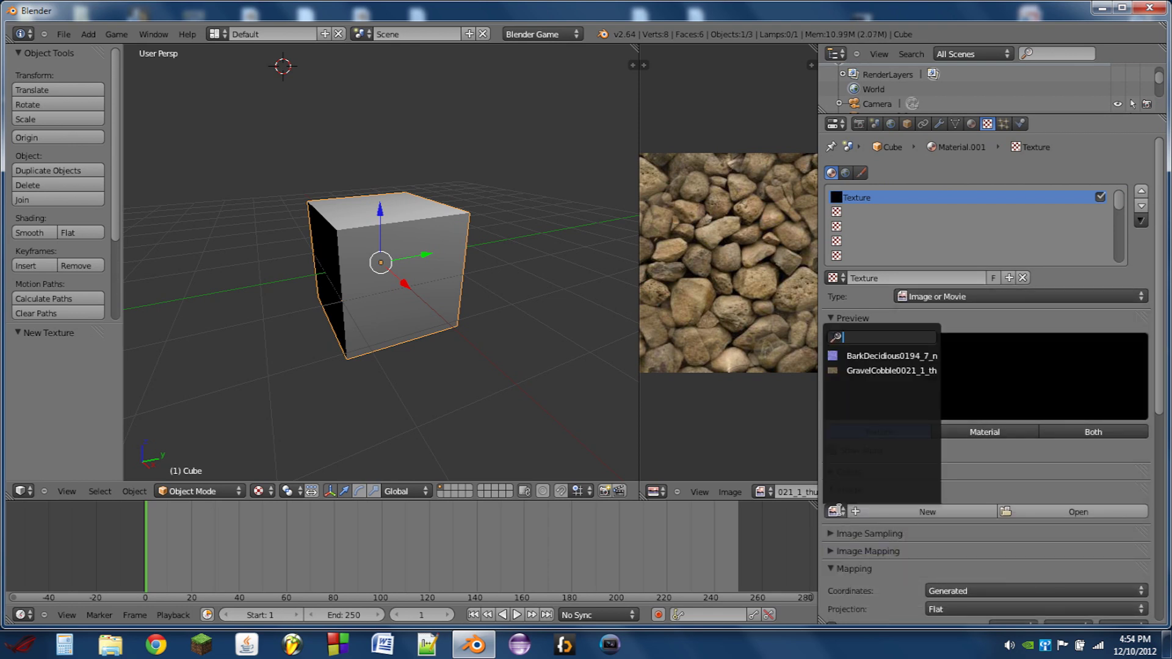
left_click(867, 370)
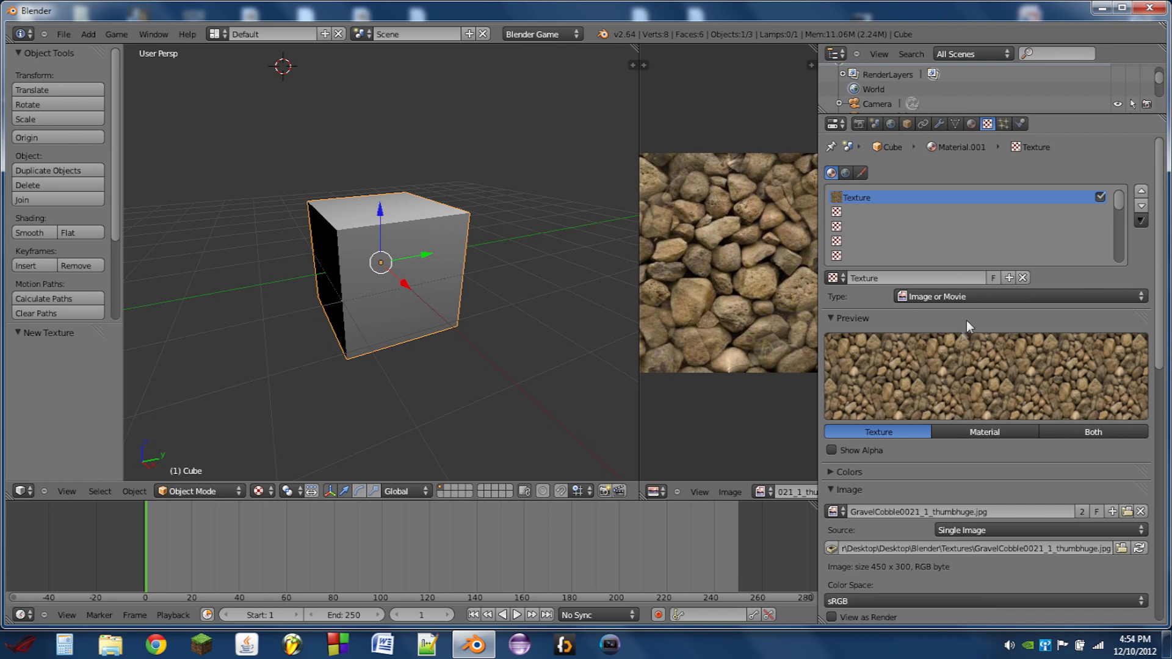
- Set mapping coordinates to UV for both the cobblestone and bark textures
scroll(981, 383, "down", 15)
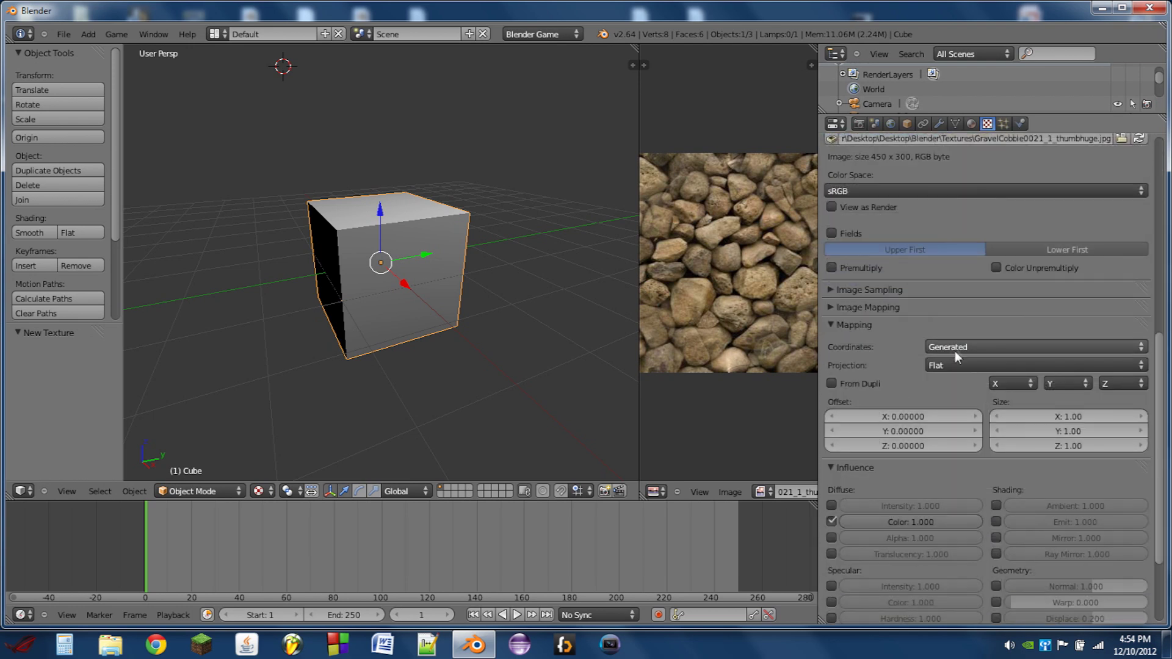
left_click(955, 351)
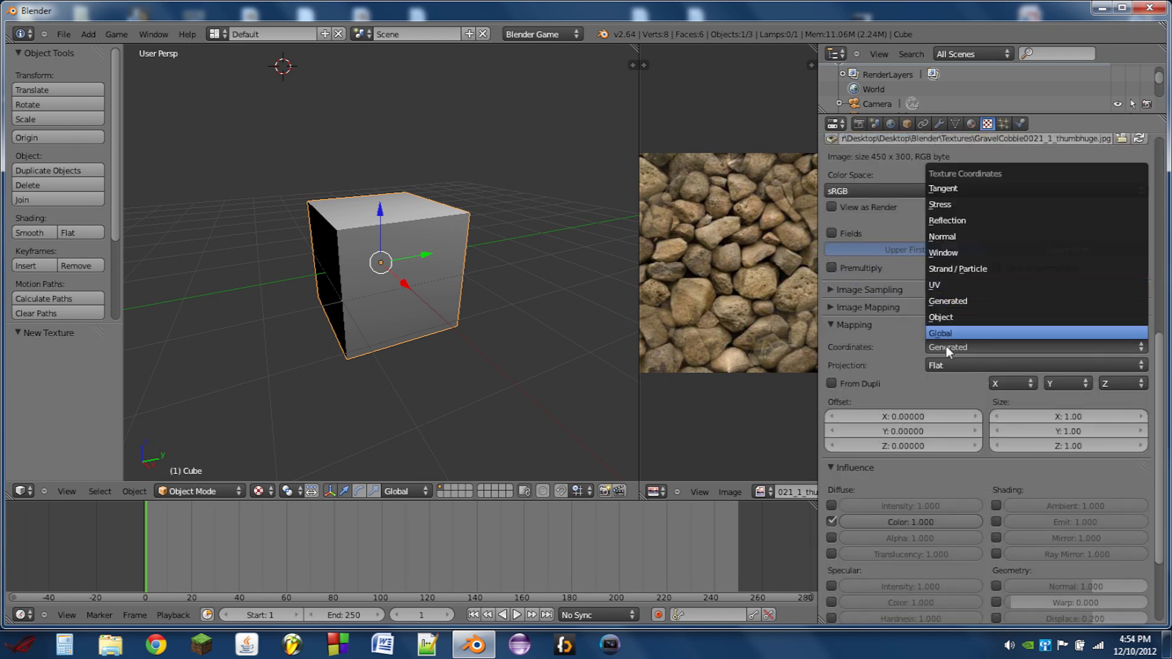
left_click(947, 285)
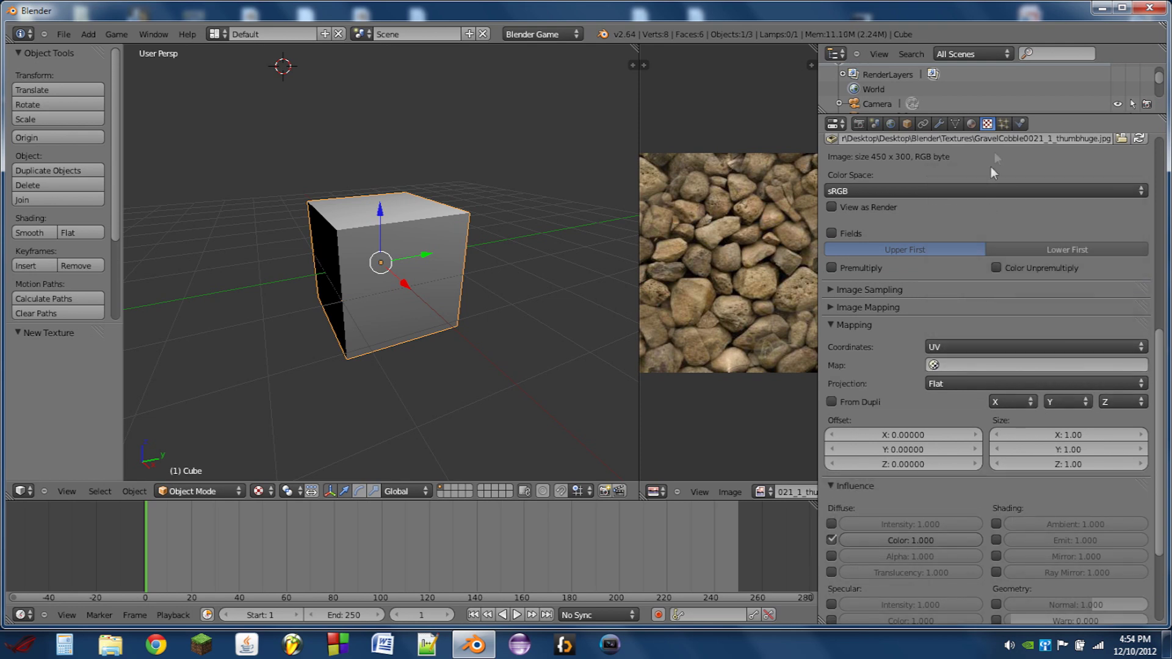
left_click(972, 124)
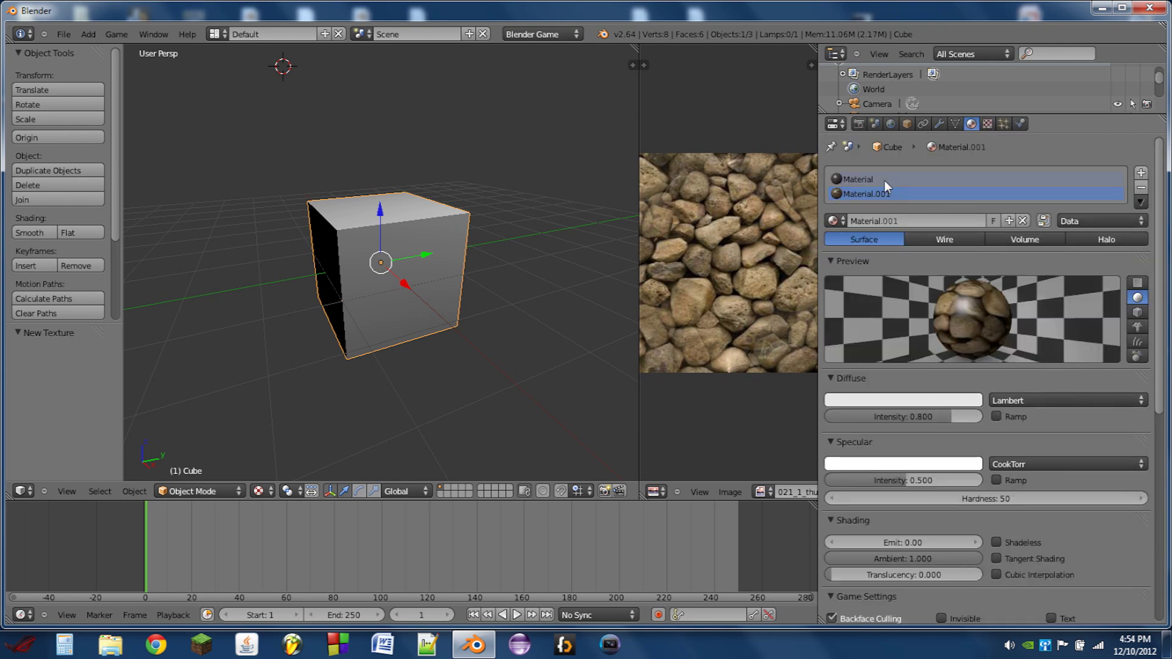
left_click(987, 123)
left_click(976, 346)
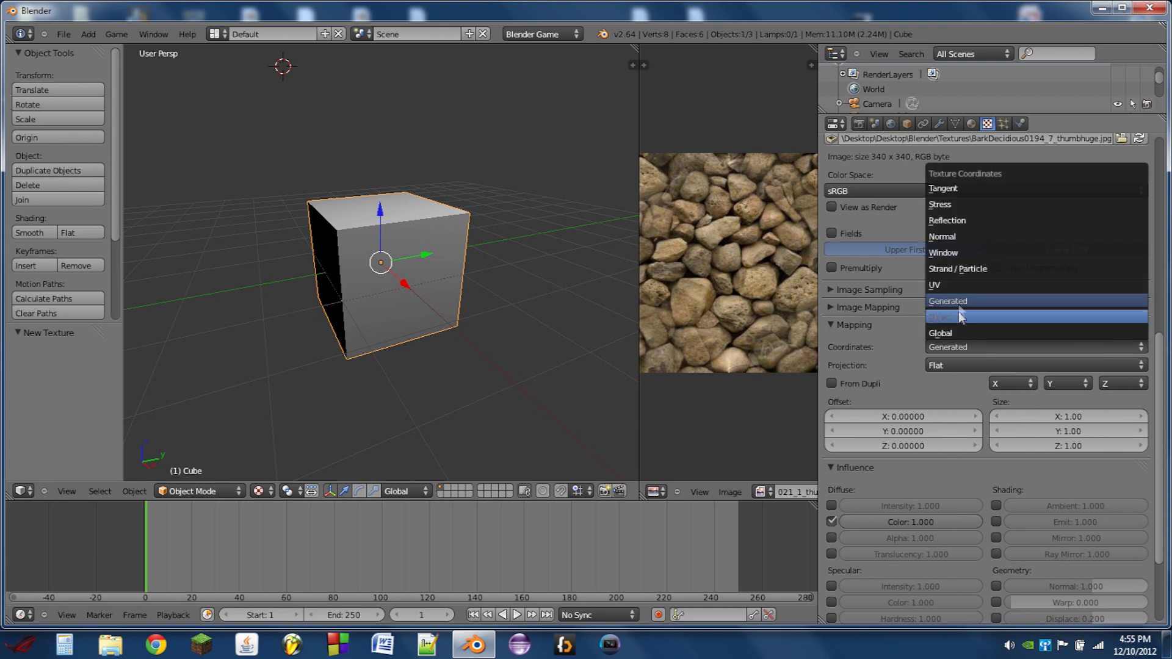
left_click(959, 286)
left_click(972, 124)
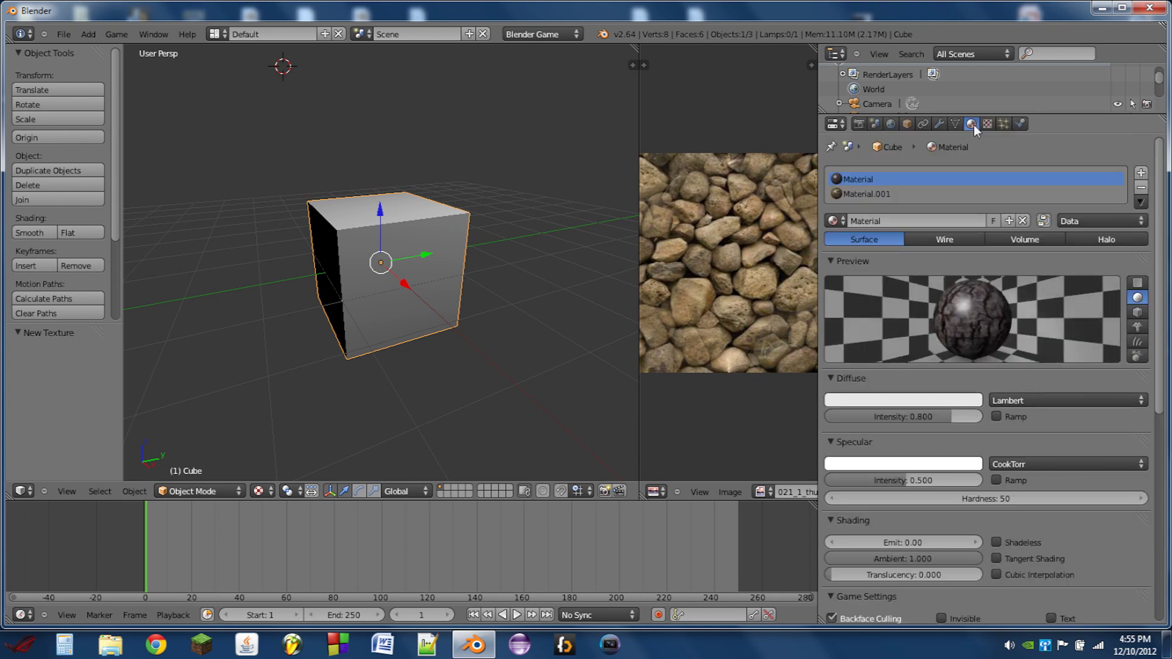
- In Edit Mode, select the cube's side faces and assign them the bark material
scroll(471, 235, "up", 3)
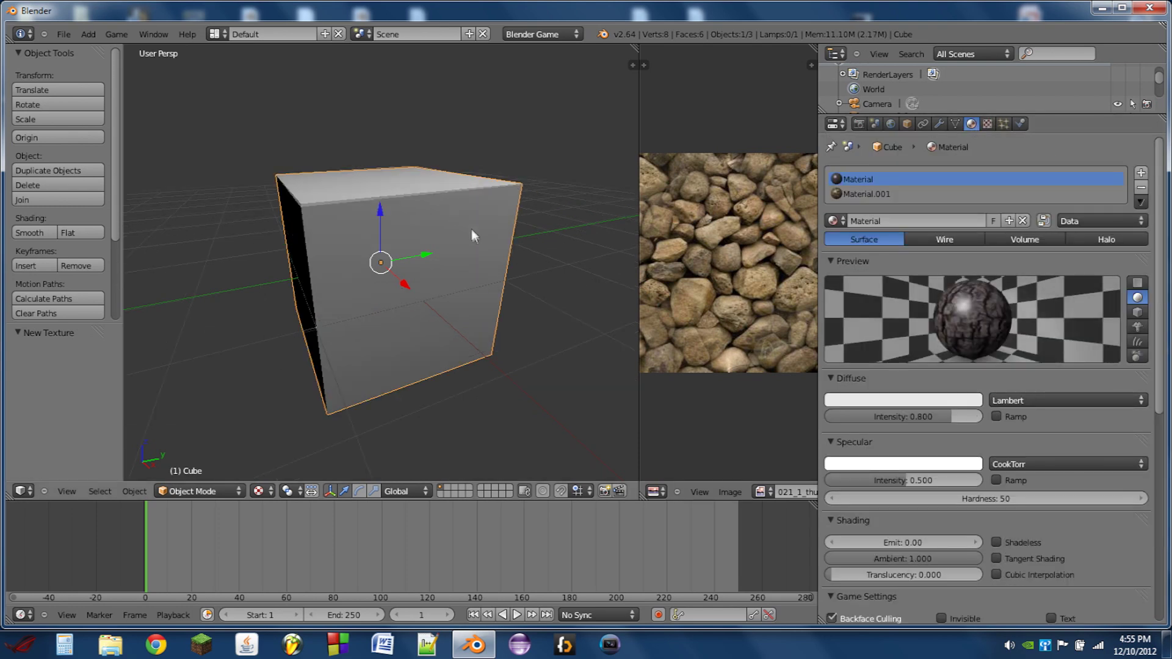
middle_click_drag(471, 236, 348, 238)
key("Tab")
scroll(390, 245, "down", 4)
right_click(379, 247)
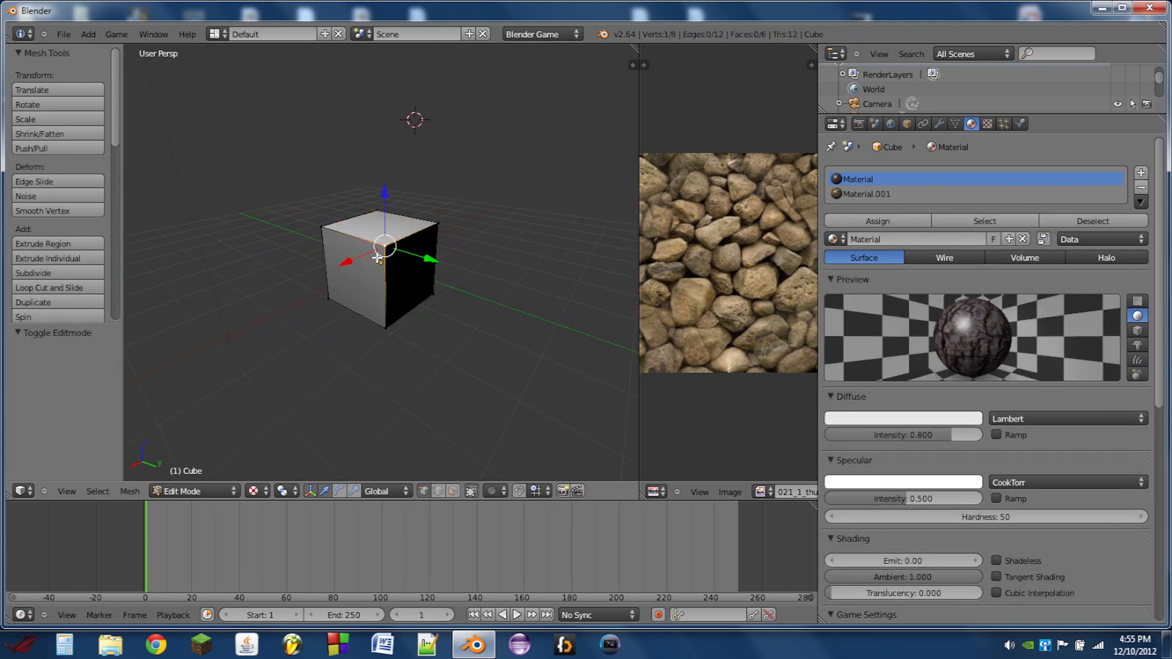
right_click(437, 221, "shift")
right_click(433, 295, "shift")
right_click(386, 326, "shift")
right_click(323, 227, "shift")
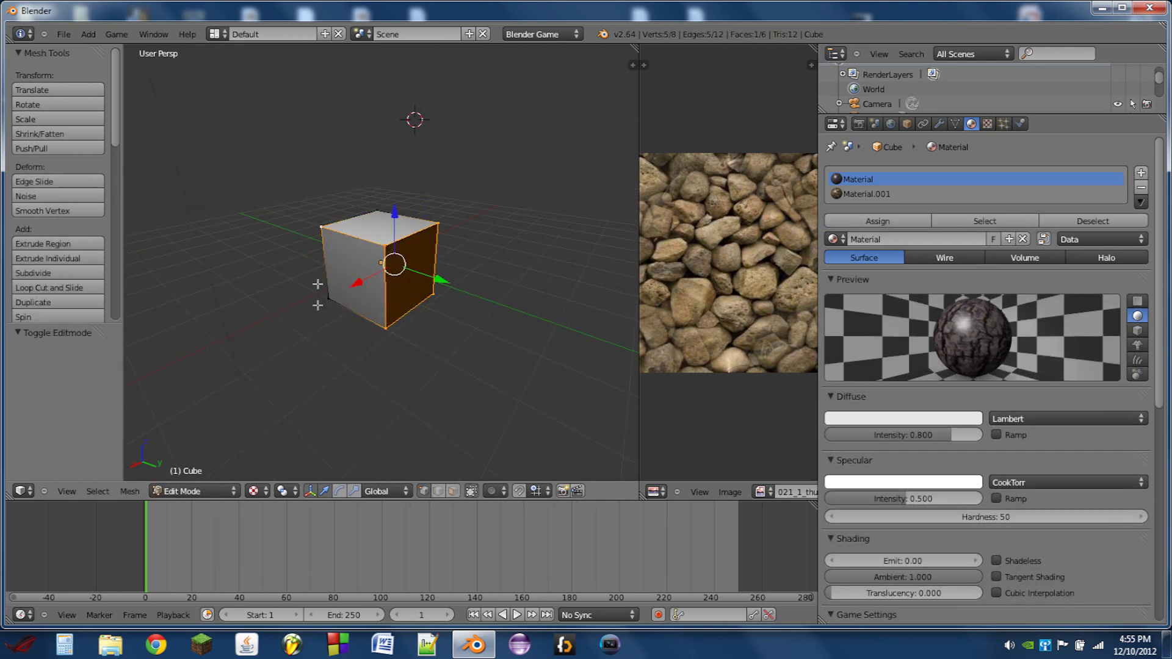
right_click(329, 298, "shift")
left_click(862, 222)
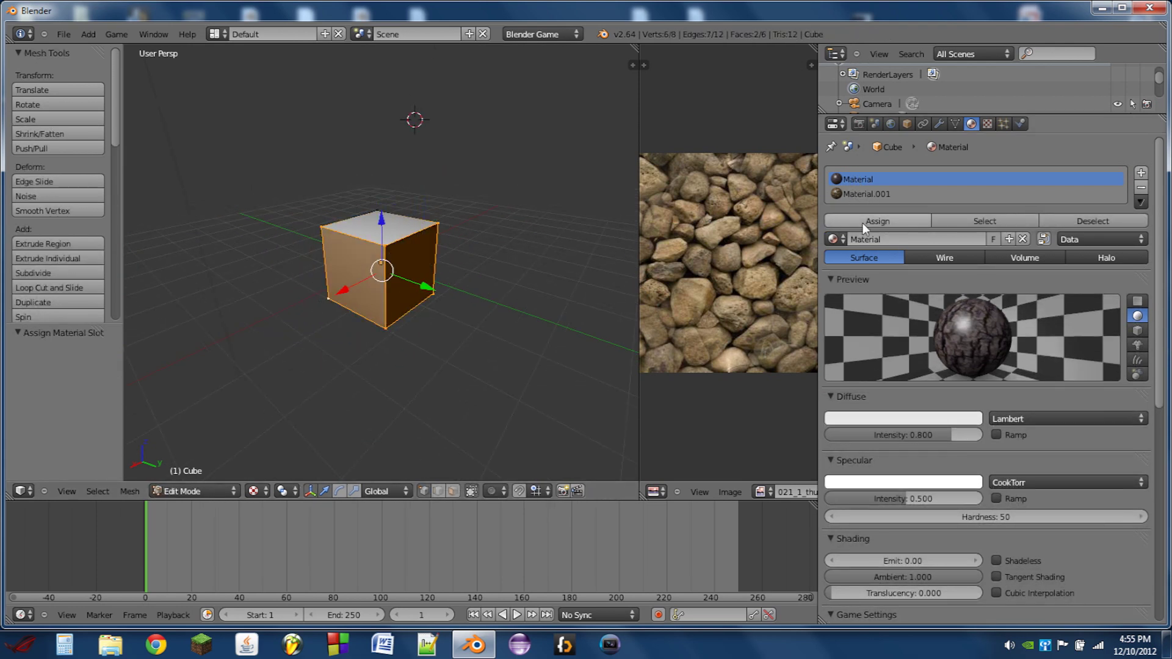
- Select the top face, assign Material.001 (cobblestone), and return to Object Mode
right_click(385, 243)
right_click(438, 223, "shift")
right_click(386, 214, "shift")
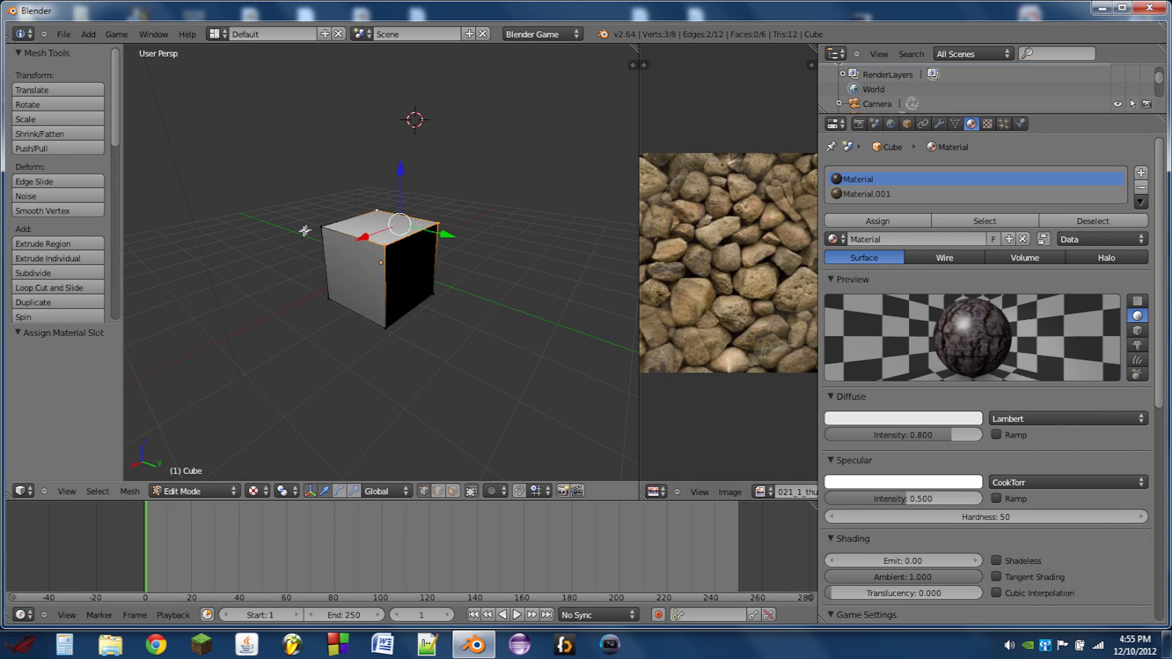
right_click(322, 228, "shift")
left_click(863, 193)
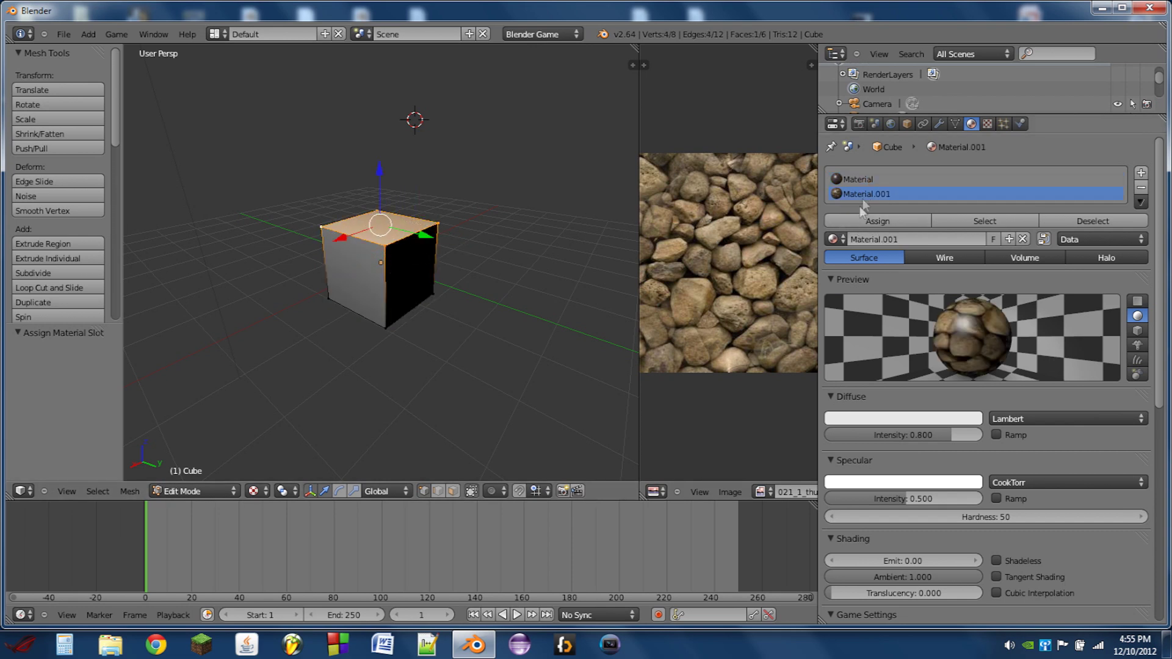
left_click(863, 220)
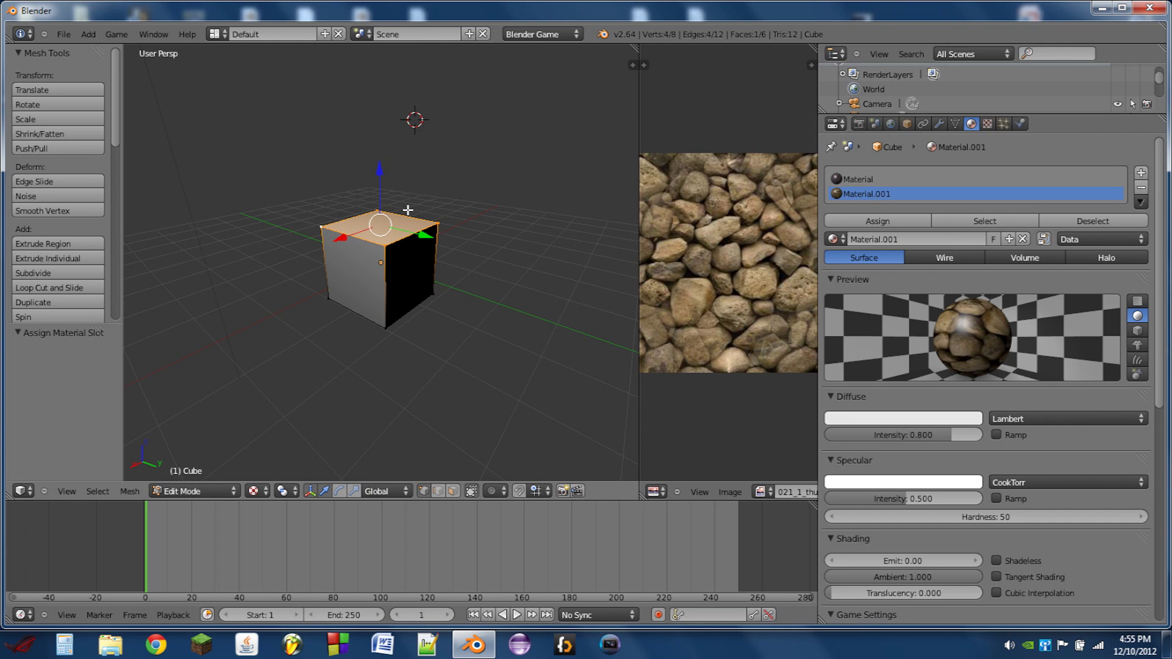
middle_click_drag(417, 203, 392, 213)
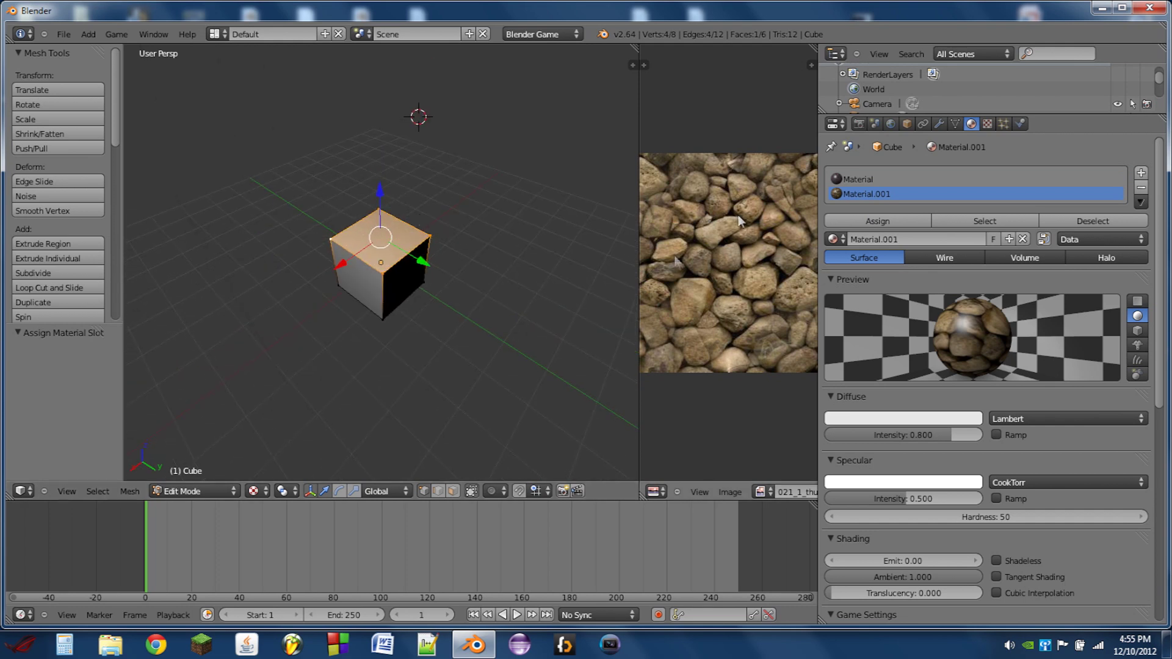
key("Tab")
scroll(456, 255, "up", 2)
middle_click_drag(456, 255, 387, 288)
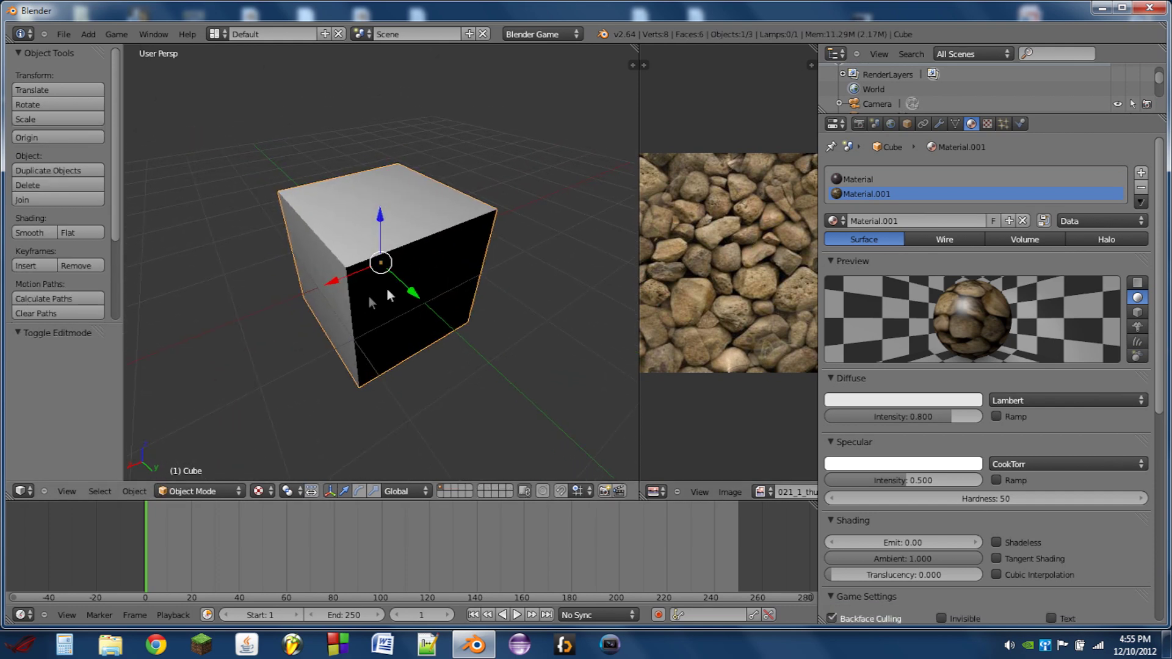
- Widen the image panel and UV-unwrap the selected top face onto the cobblestone image
scroll(625, 252, "down", 2)
left_click_drag(640, 228, 513, 228)
key("Tab")
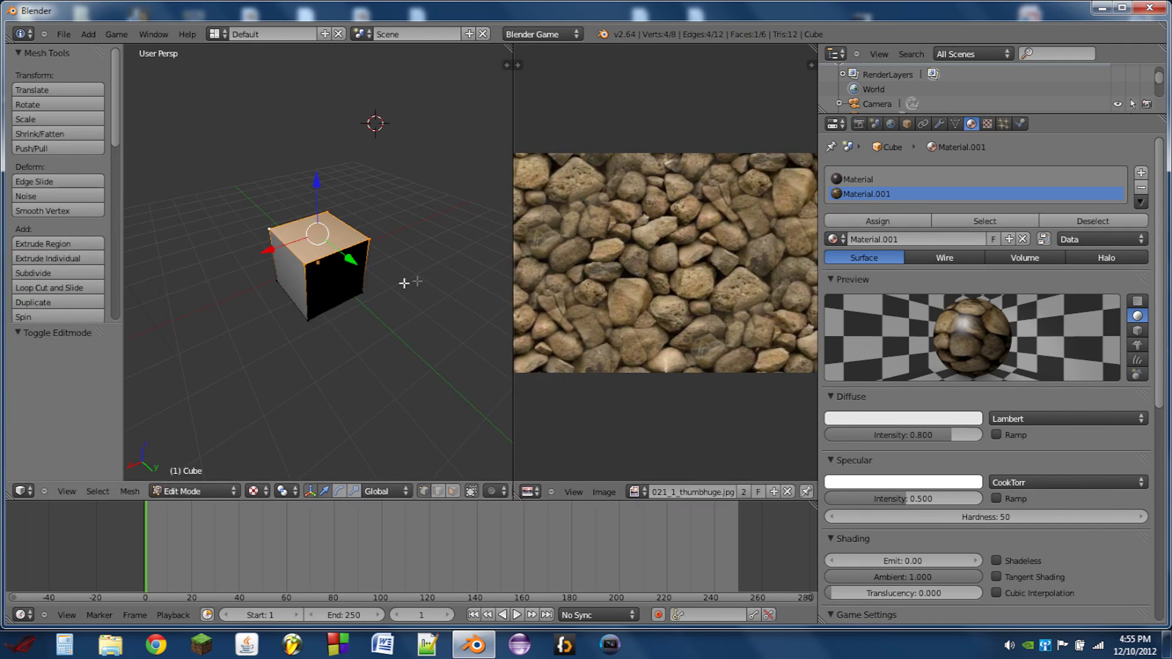
key("i")
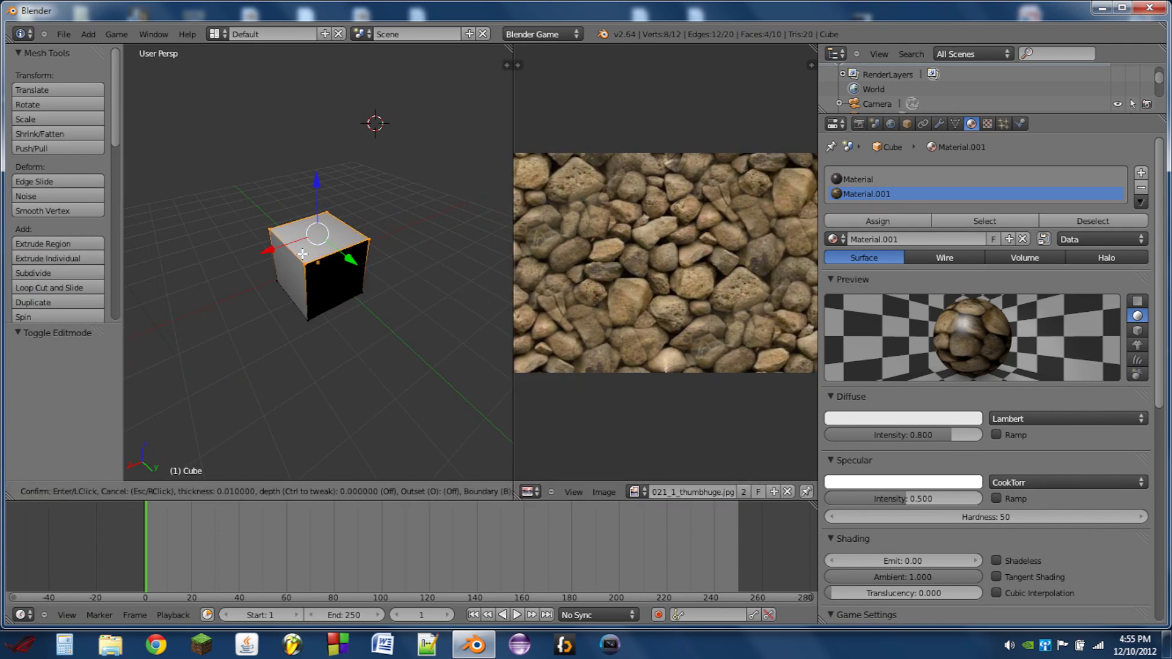
key("Escape")
key("u")
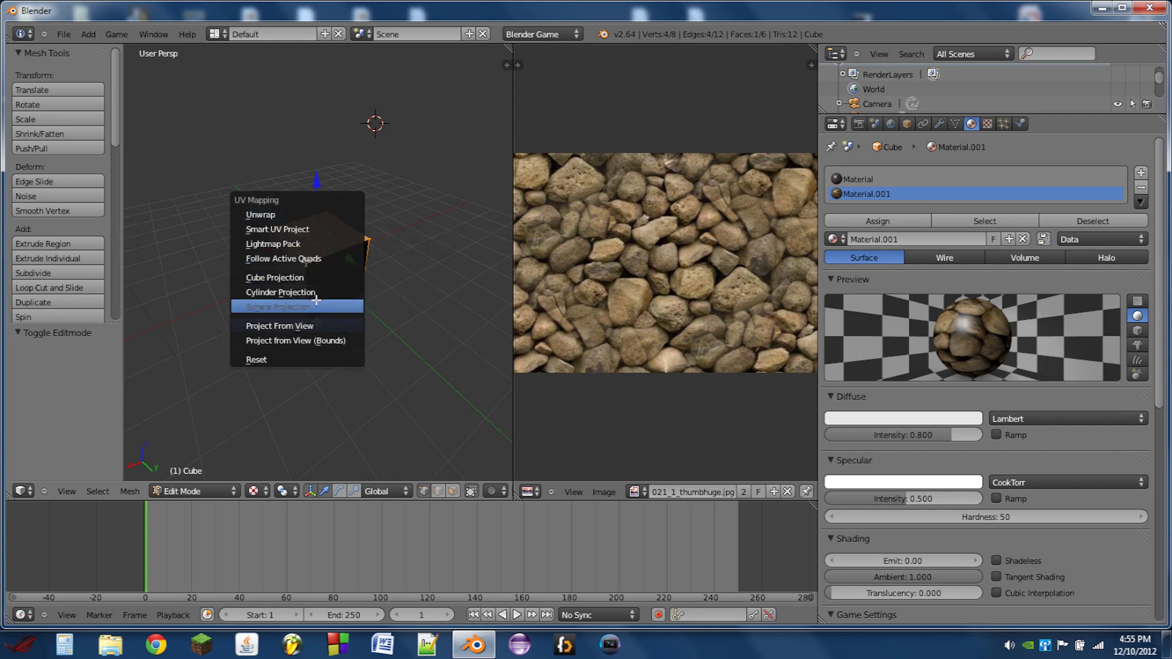
left_click(291, 214)
key("Tab")
- Orbit around the cube to inspect the cobblestone top, then re-enter Edit Mode
middle_click_drag(366, 262, 270, 249)
scroll(436, 235, "up", 3)
scroll(386, 284, "down", 2)
middle_click_drag(386, 285, 257, 232)
key("Tab")
- Select the cube's front and right side faces by their corner vertices
right_click(307, 235)
right_click(200, 198, "shift")
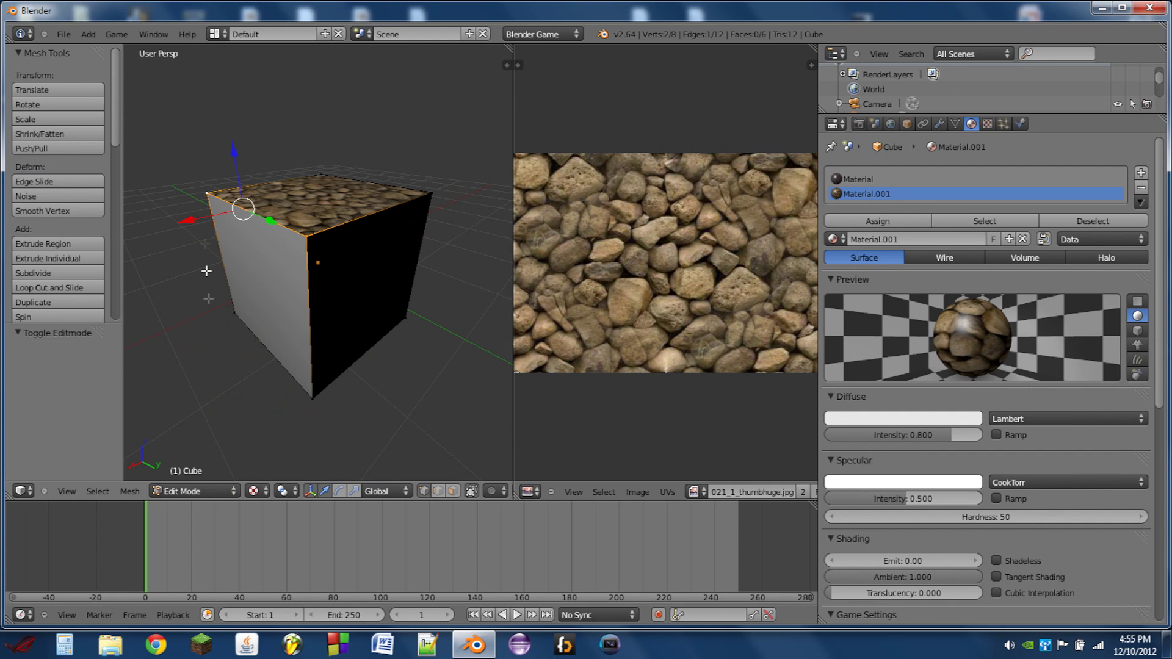
right_click(218, 325, "shift")
right_click(313, 394, "shift")
right_click(402, 336, "shift")
right_click(428, 205, "shift")
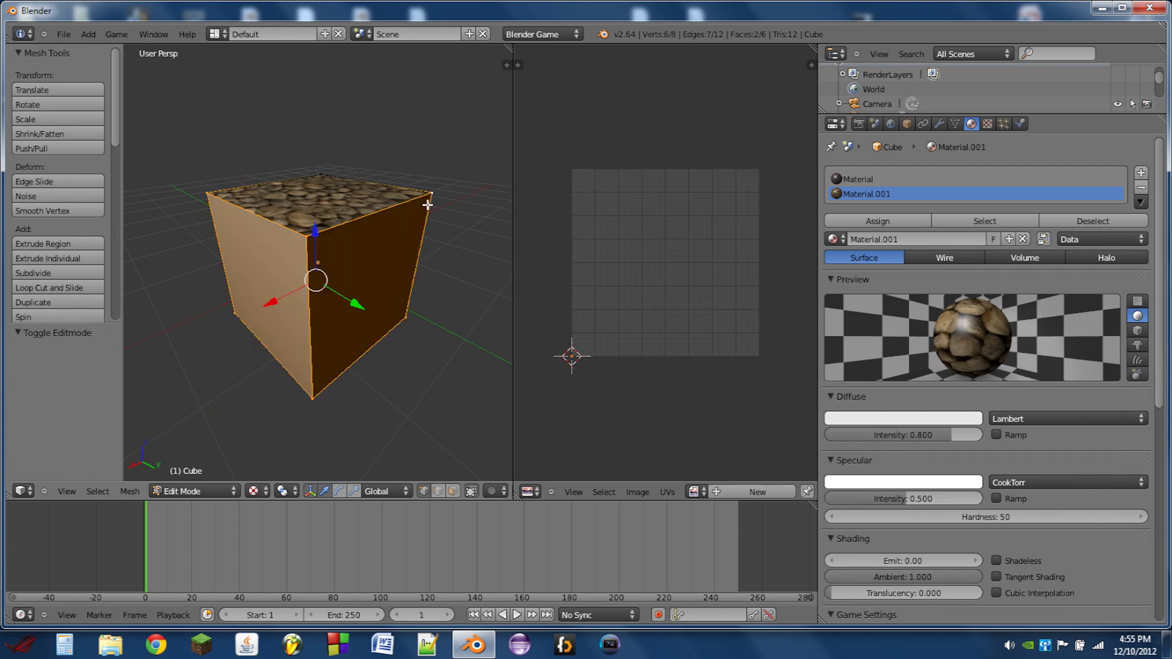
- Assign the bark image to the selected side faces and UV-unwrap them
left_click(693, 491)
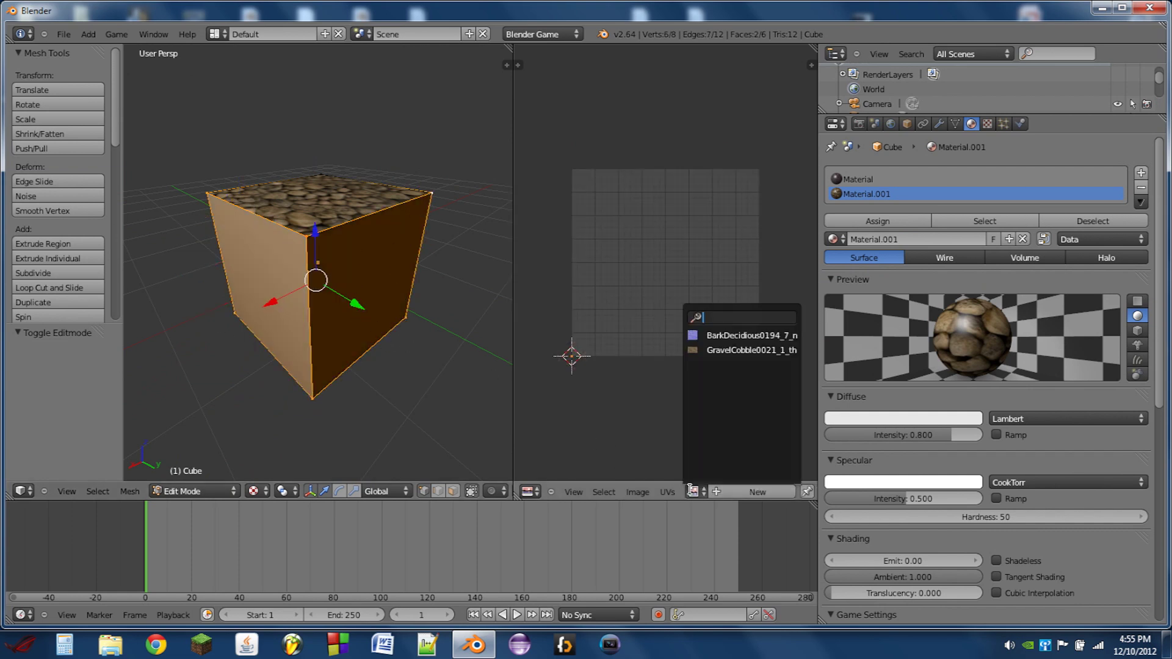
key("Down")
key("Down")
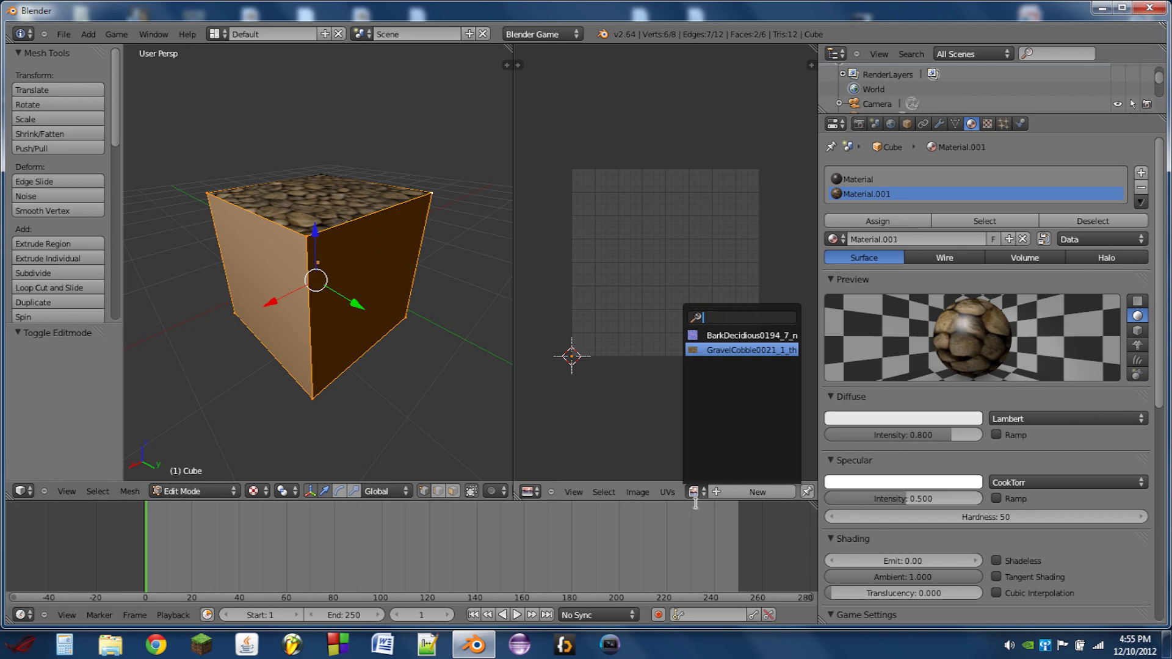
left_click(720, 336)
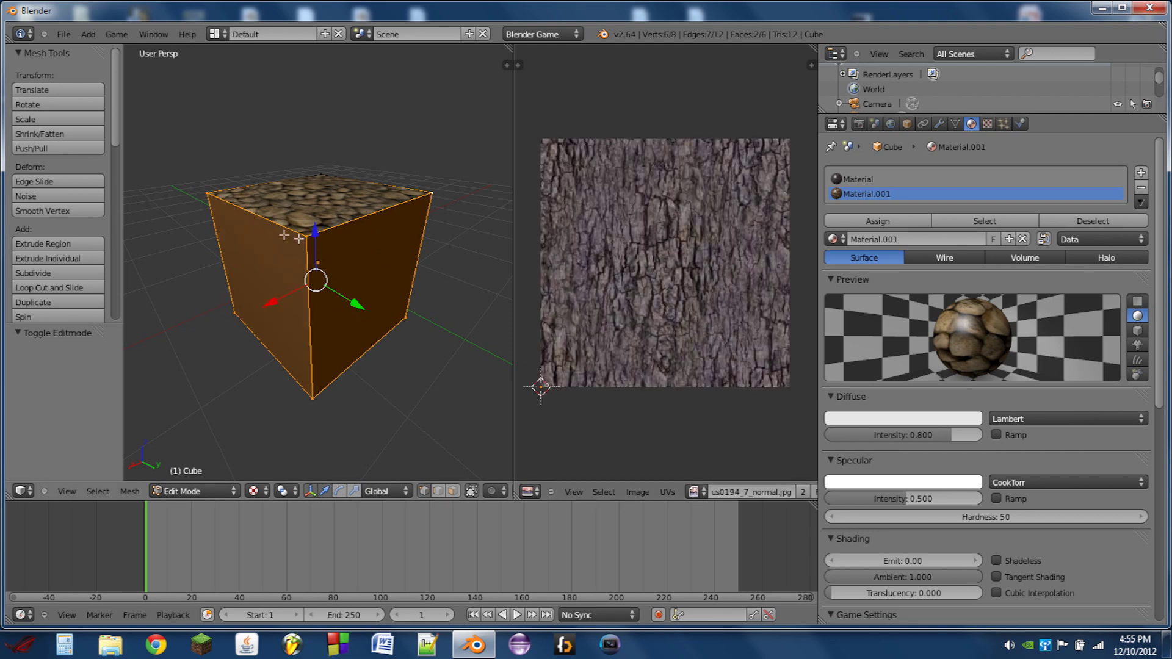
scroll(298, 238, "up", 3)
middle_click_drag(299, 239, 325, 223)
scroll(326, 222, "down", 4)
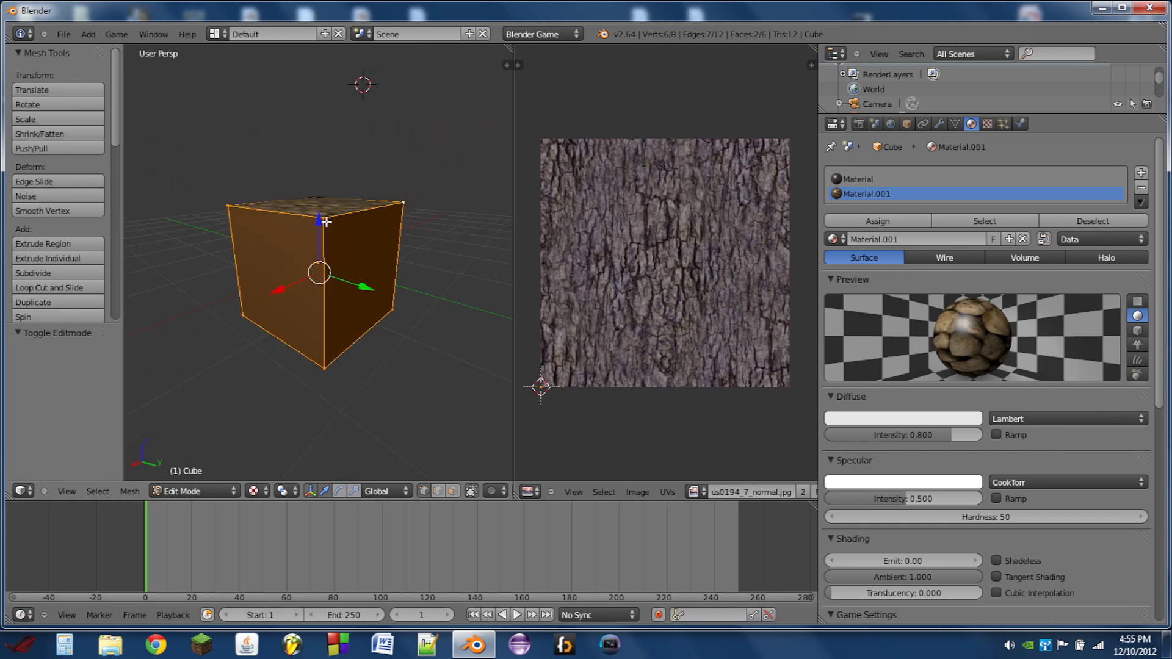
key("u")
left_click(327, 222)
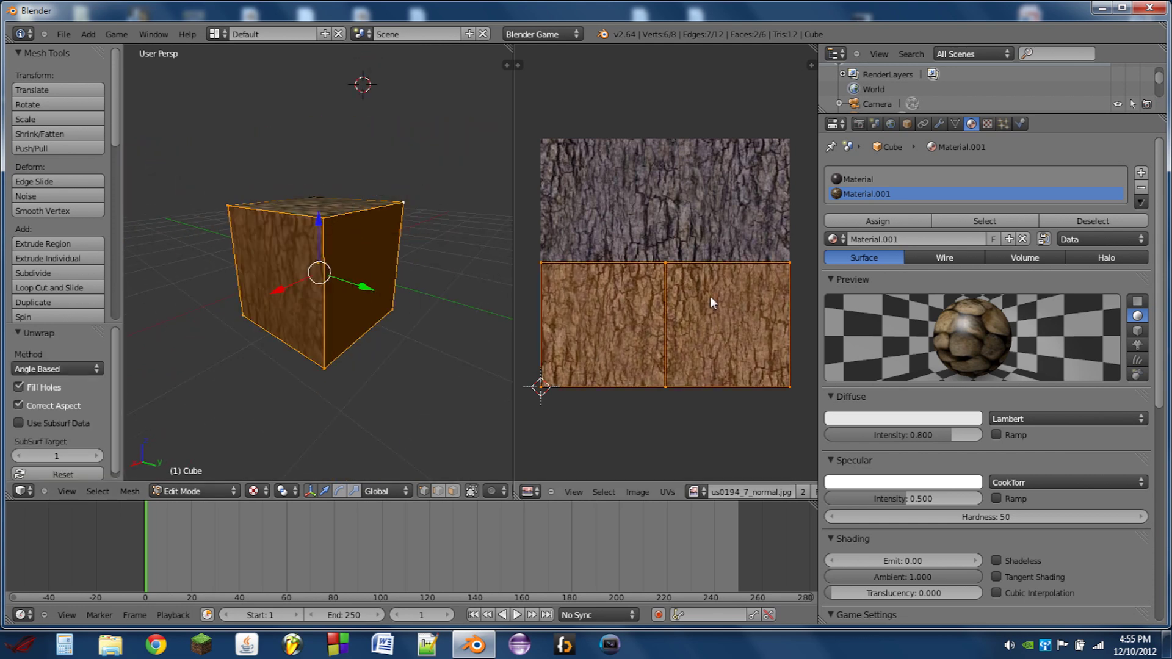
- Scale the side faces' UV islands, settling on a factor of 0.940
key("Tab")
scroll(349, 229, "up", 5)
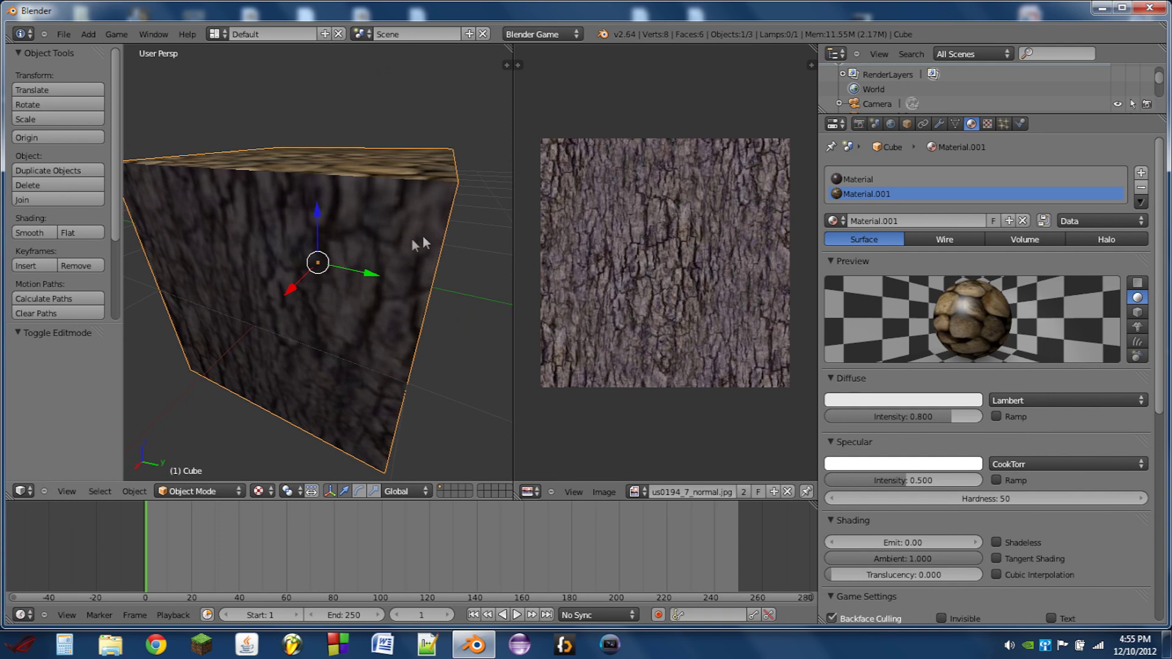
key("Tab")
scroll(702, 309, "down", 2)
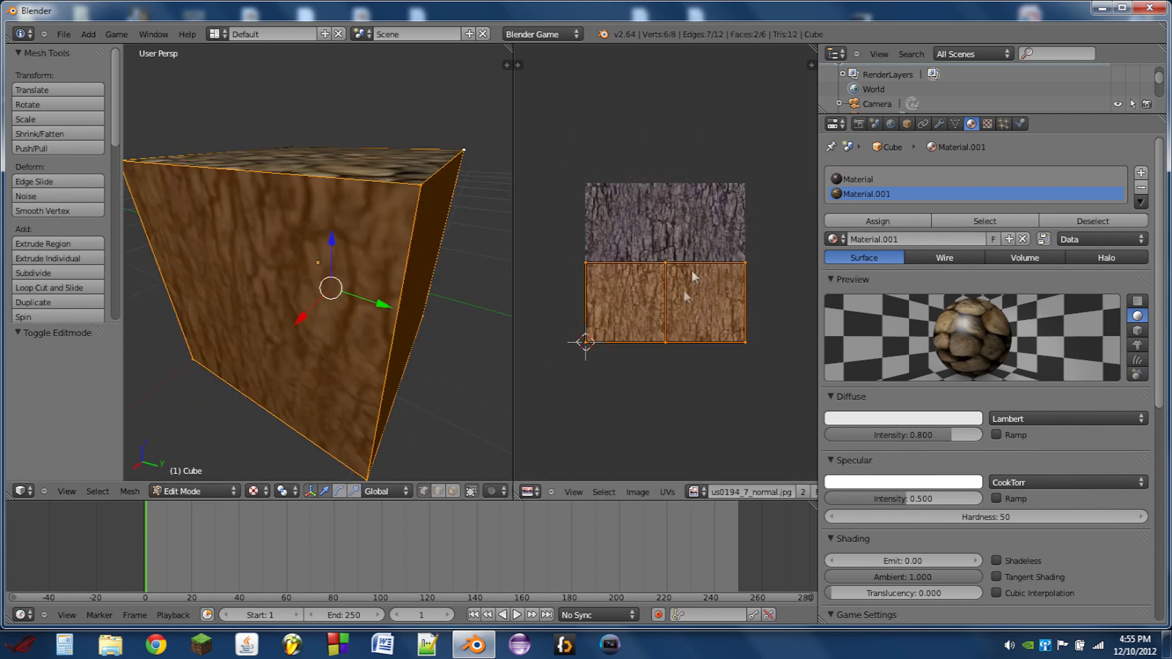
key("s")
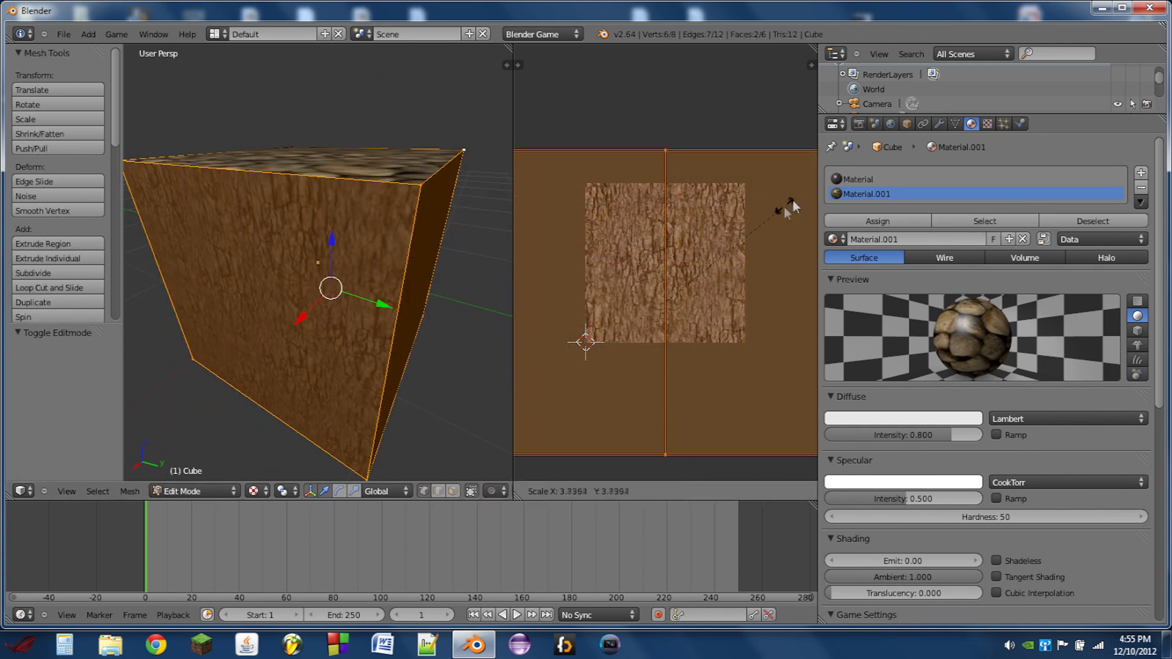
left_click(757, 148)
key("s")
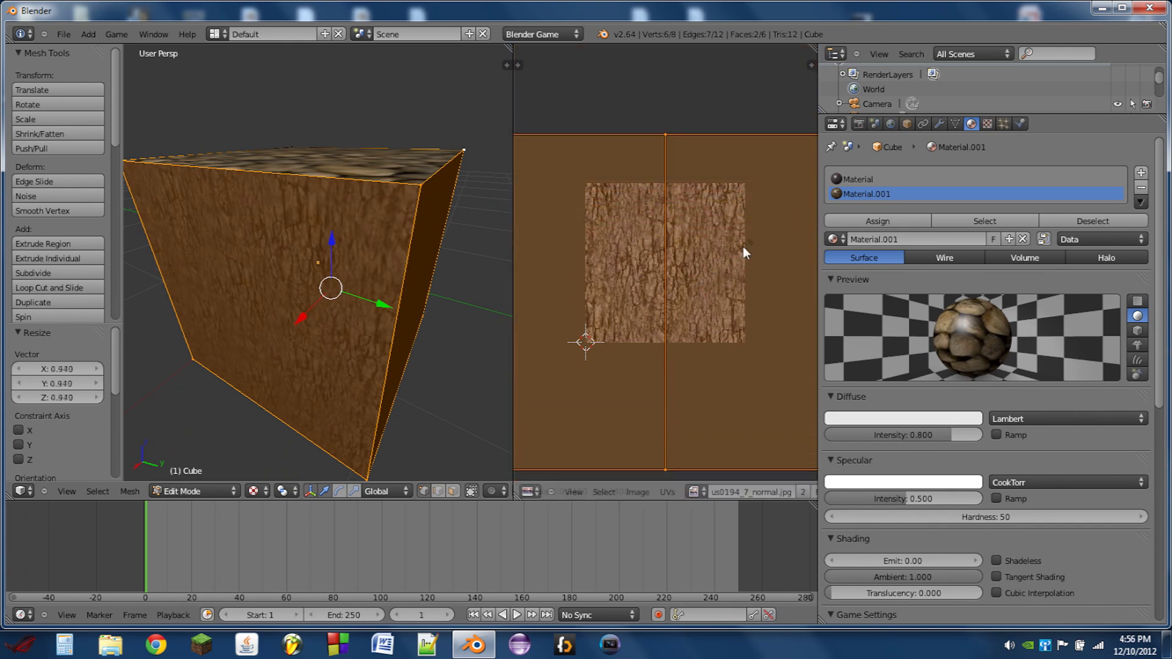
left_click(666, 139)
- Move the UV islands down along Y and check the bark sides in Object Mode
key("g")
key("y")
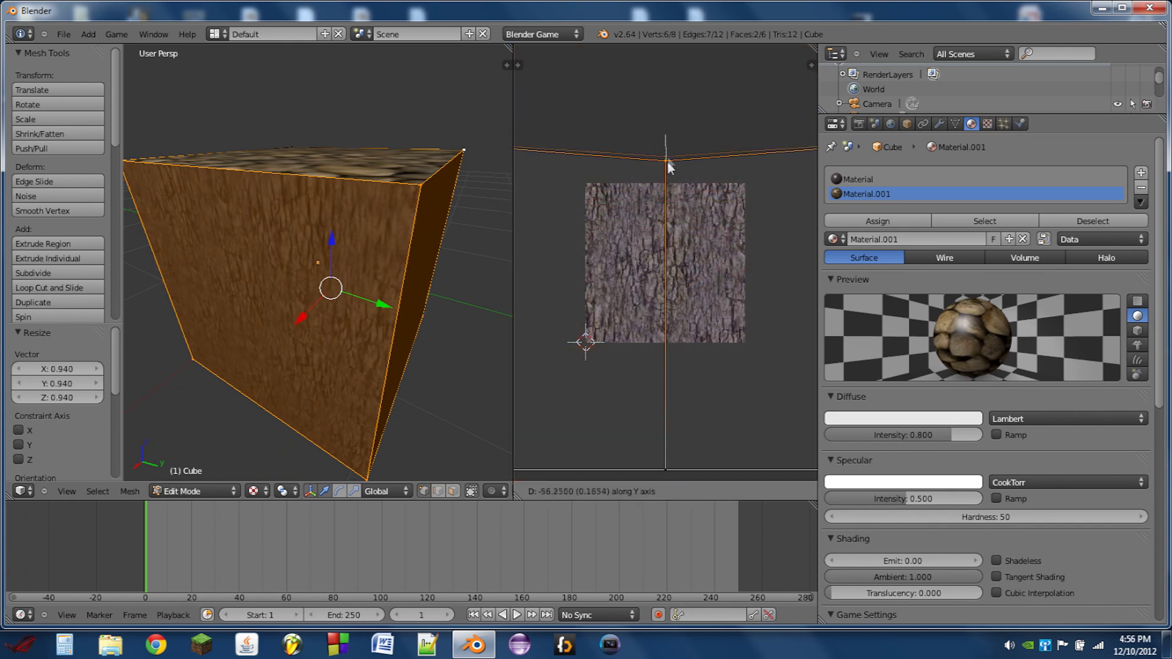
left_click(667, 426)
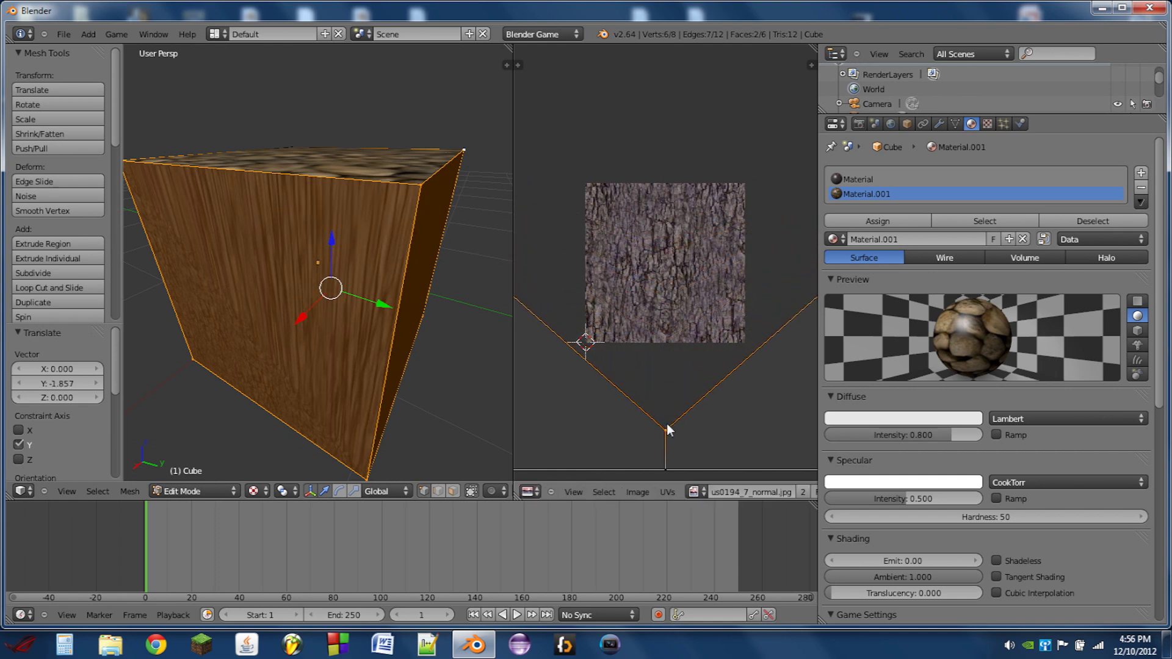
key("Tab")
middle_click_drag(282, 320, 300, 242)
key("Tab")
key("Tab")
scroll(284, 239, "down", 3)
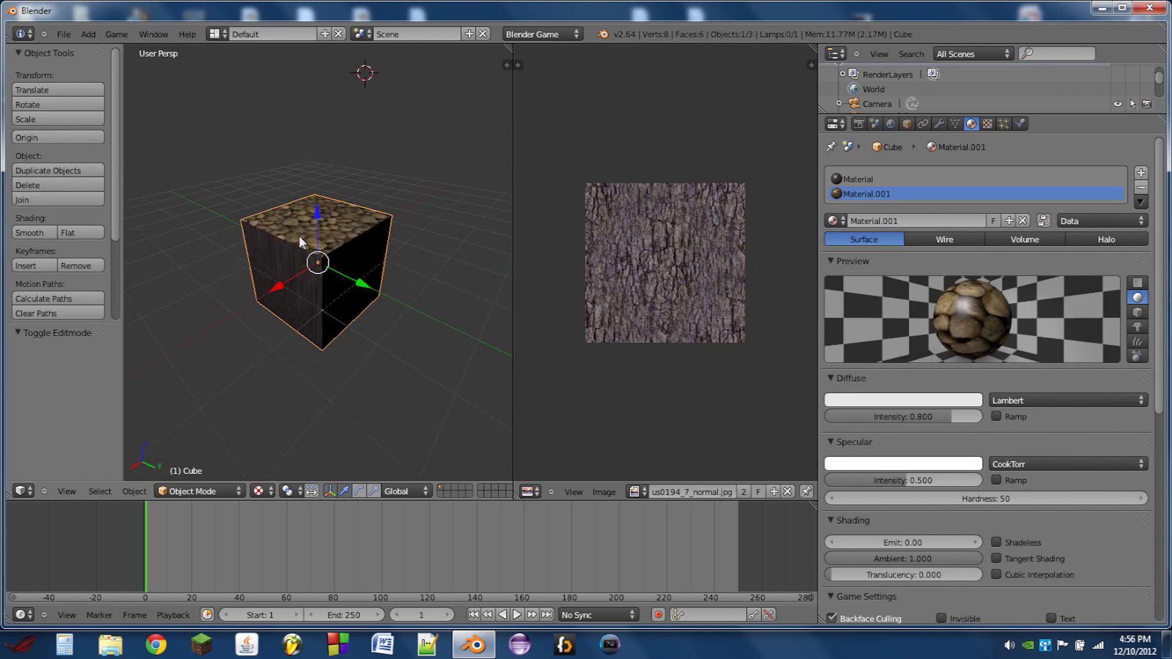
key("p")
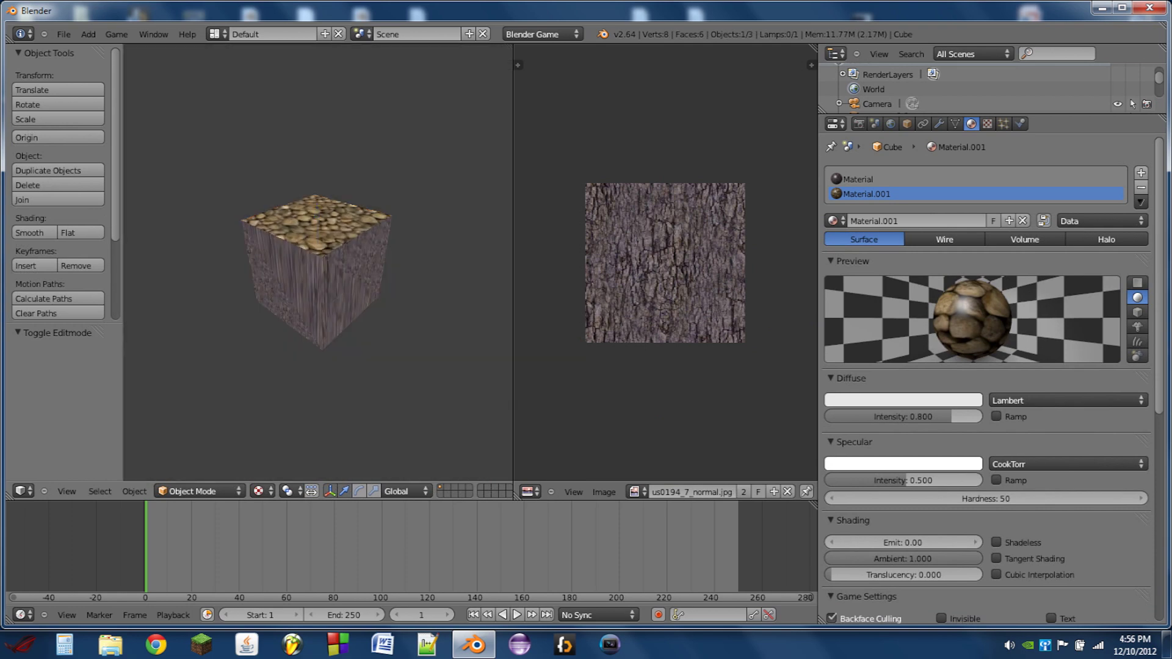
key("Escape")
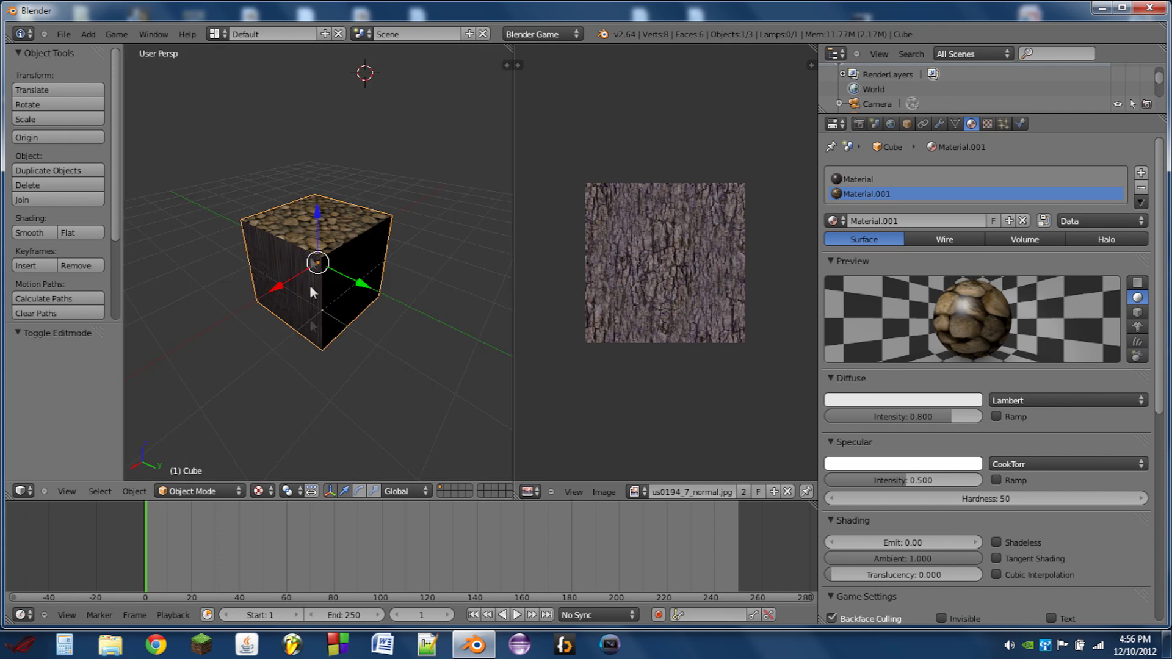
scroll(331, 244, "down", 3)
scroll(332, 251, "up", 4)
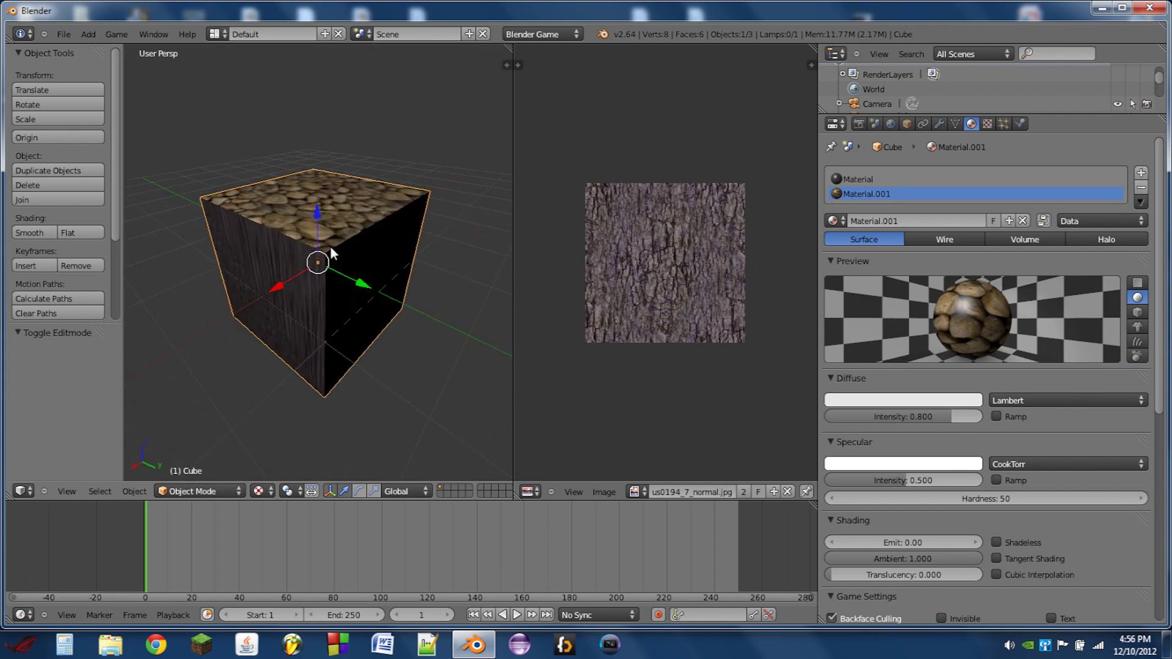
middle_click_drag(352, 248, 280, 259)
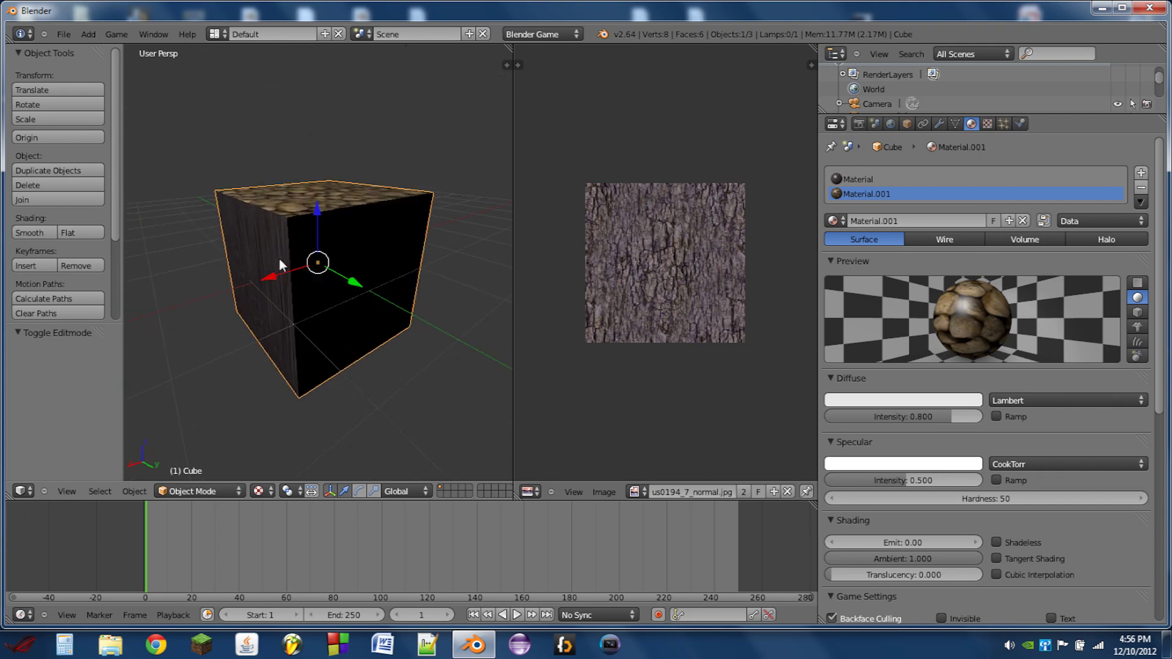